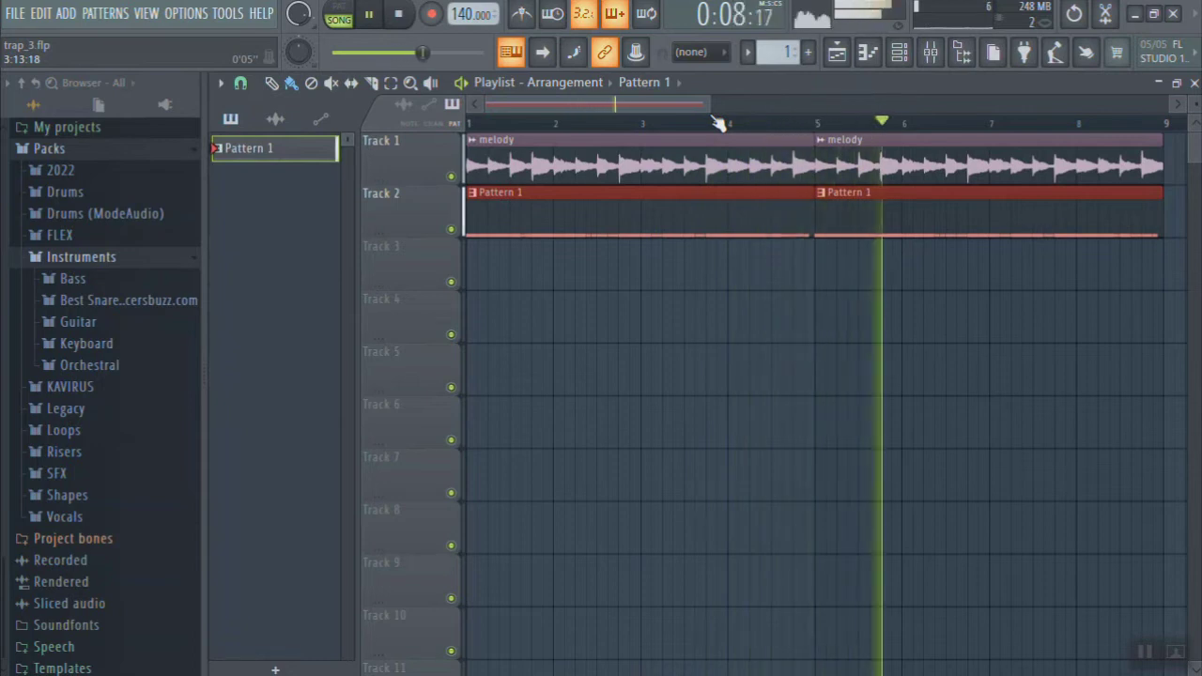
# Show the unsorted drum channels in the channel rack and play Pattern 1 on its own in pattern mode.
pyautogui.click(898, 53)
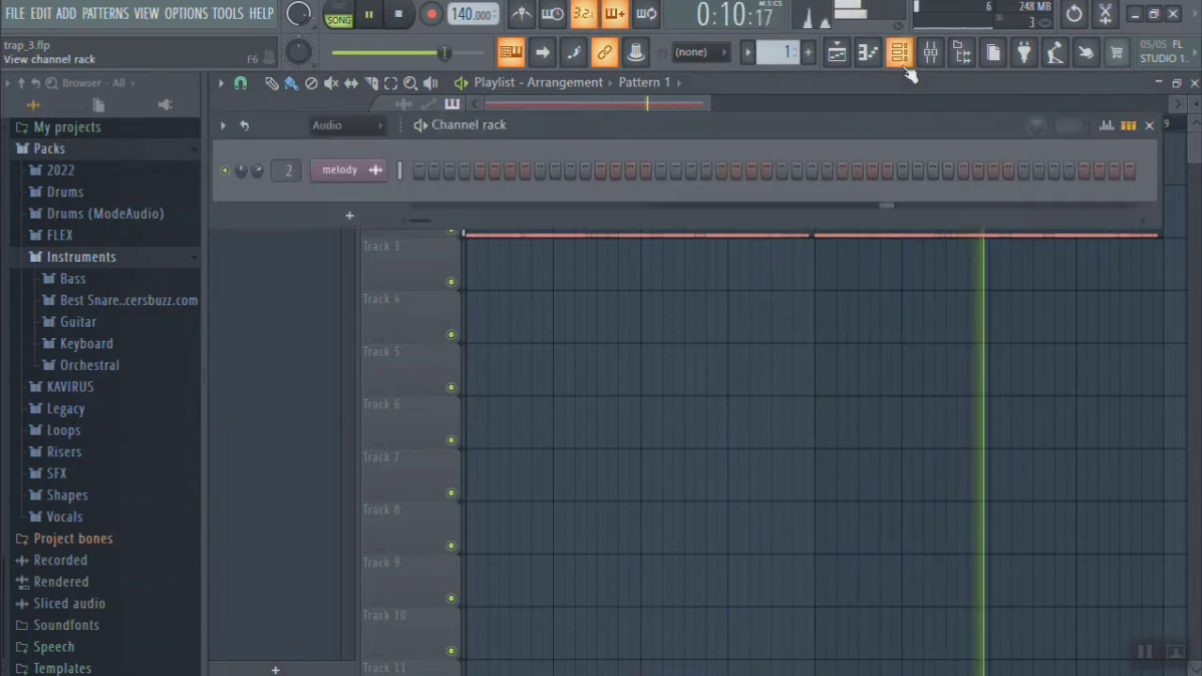
pyautogui.scroll(-1, 358, 135)
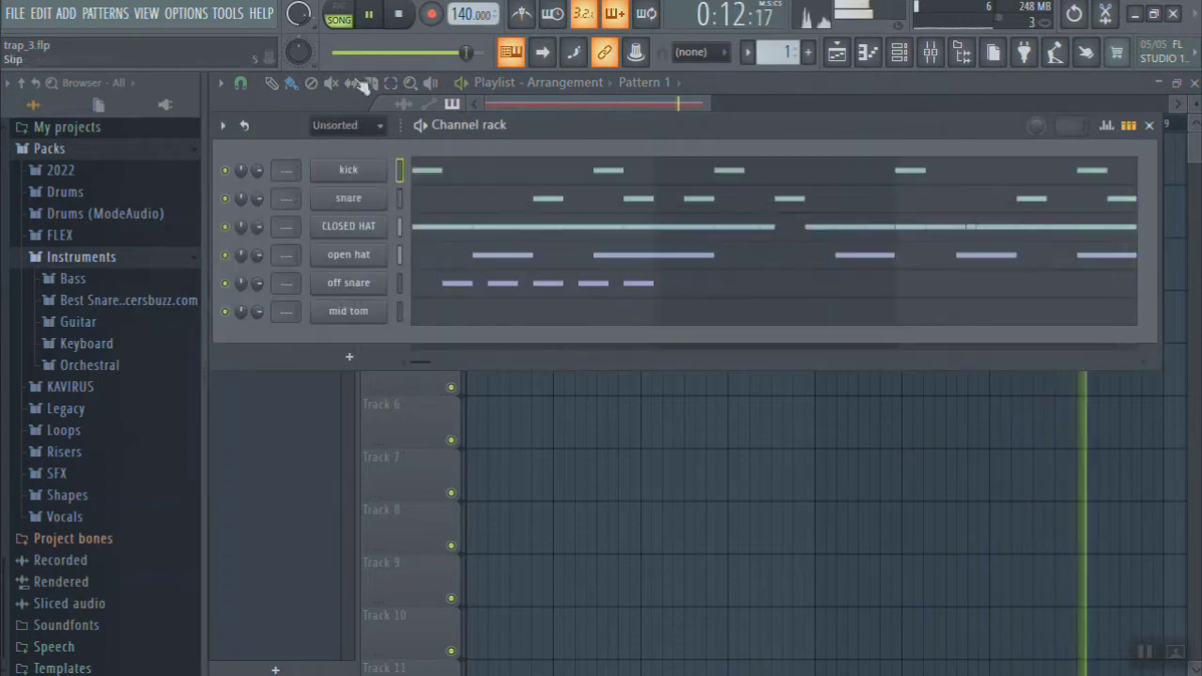
pyautogui.click(343, 14)
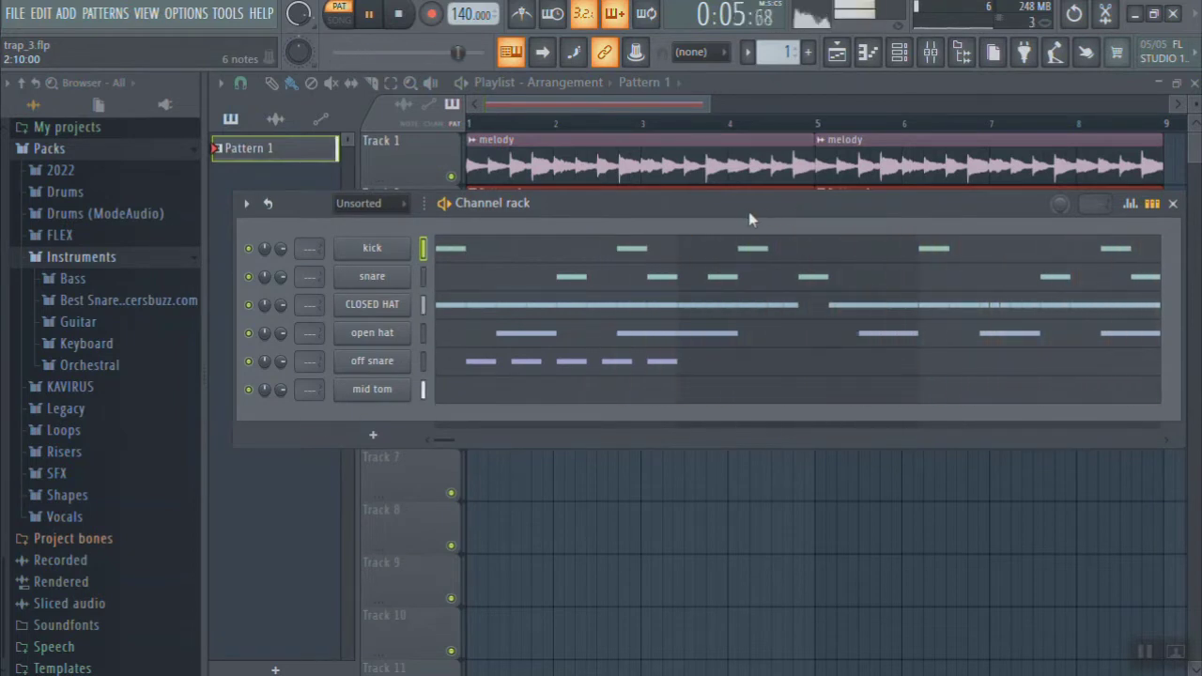
pyautogui.moveTo(749, 219); pyautogui.dragTo(753, 241)
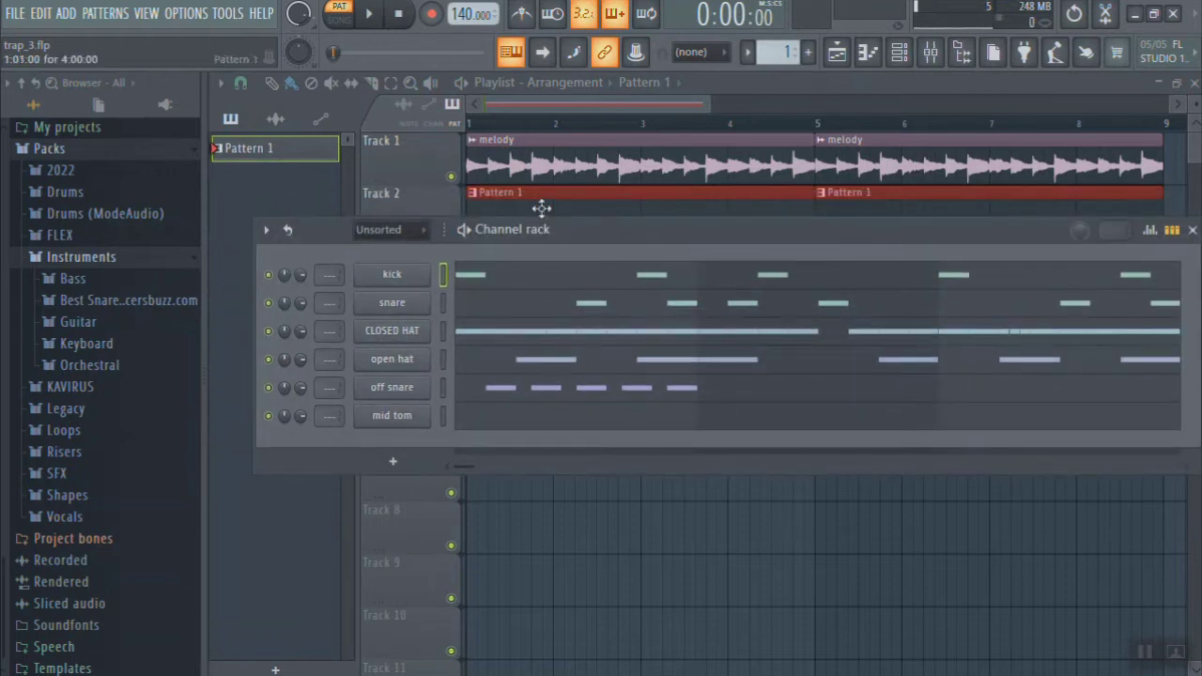
# Cut the kick notes from Pattern 1 and paste them into a new pattern named kick.
pyautogui.click(441, 274)
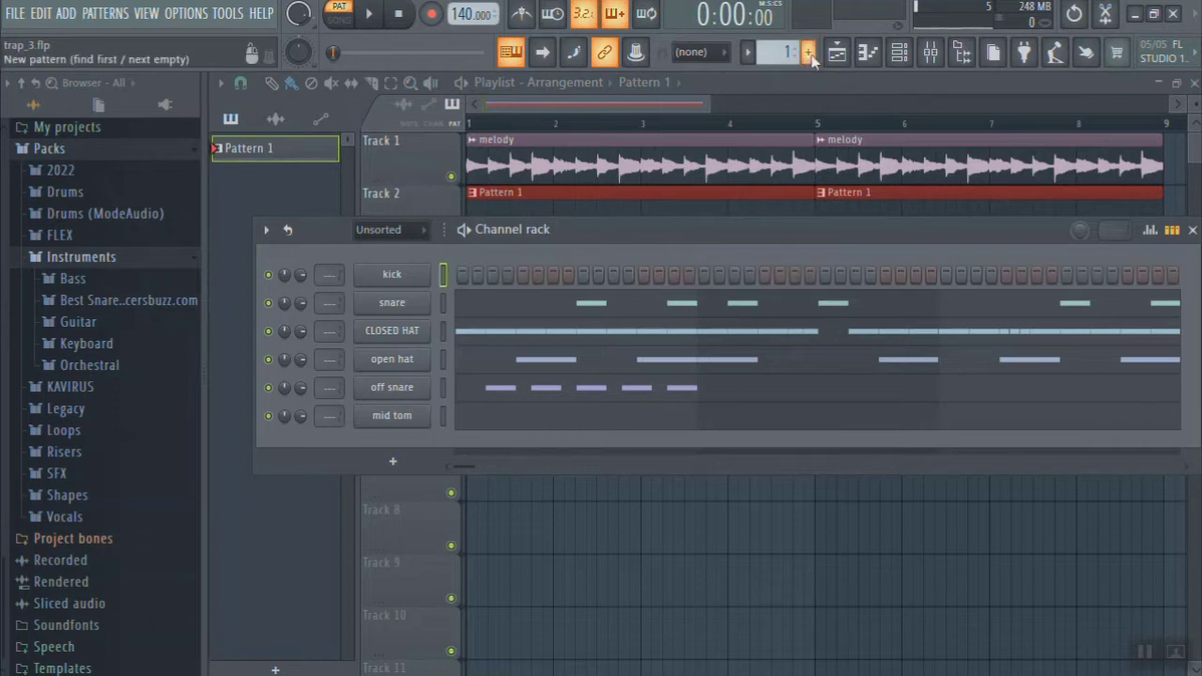
pyautogui.click(809, 55)
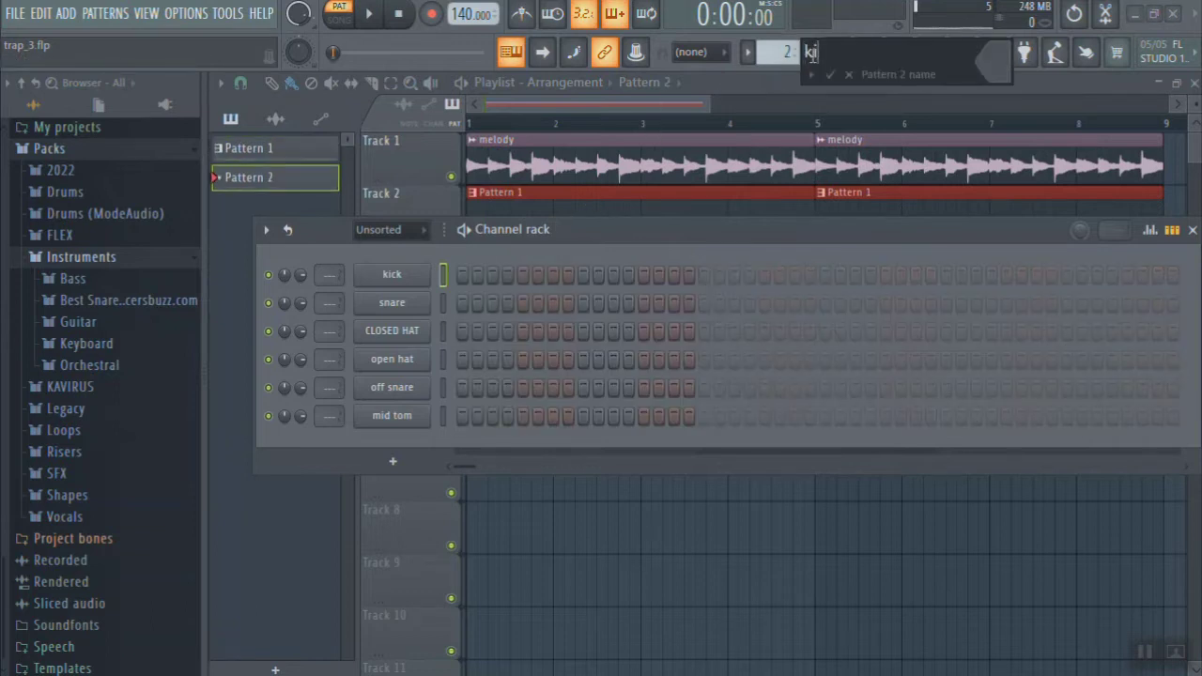
pyautogui.press('Return')
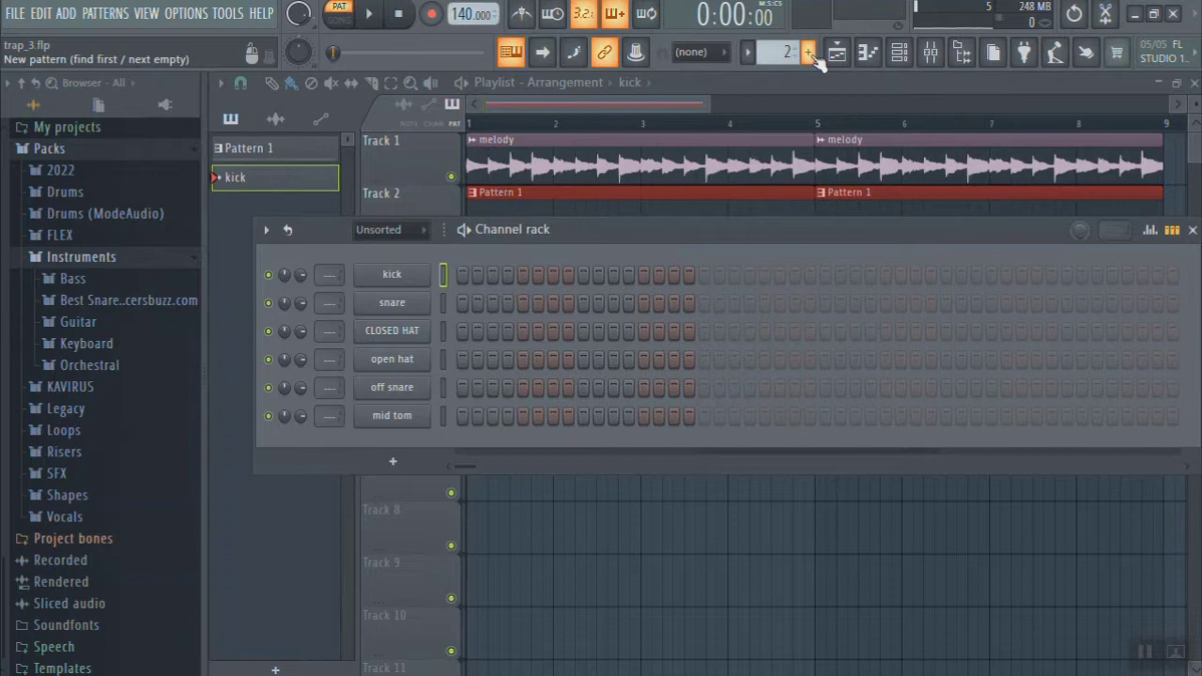
pyautogui.hotkey('ctrl', 'v')
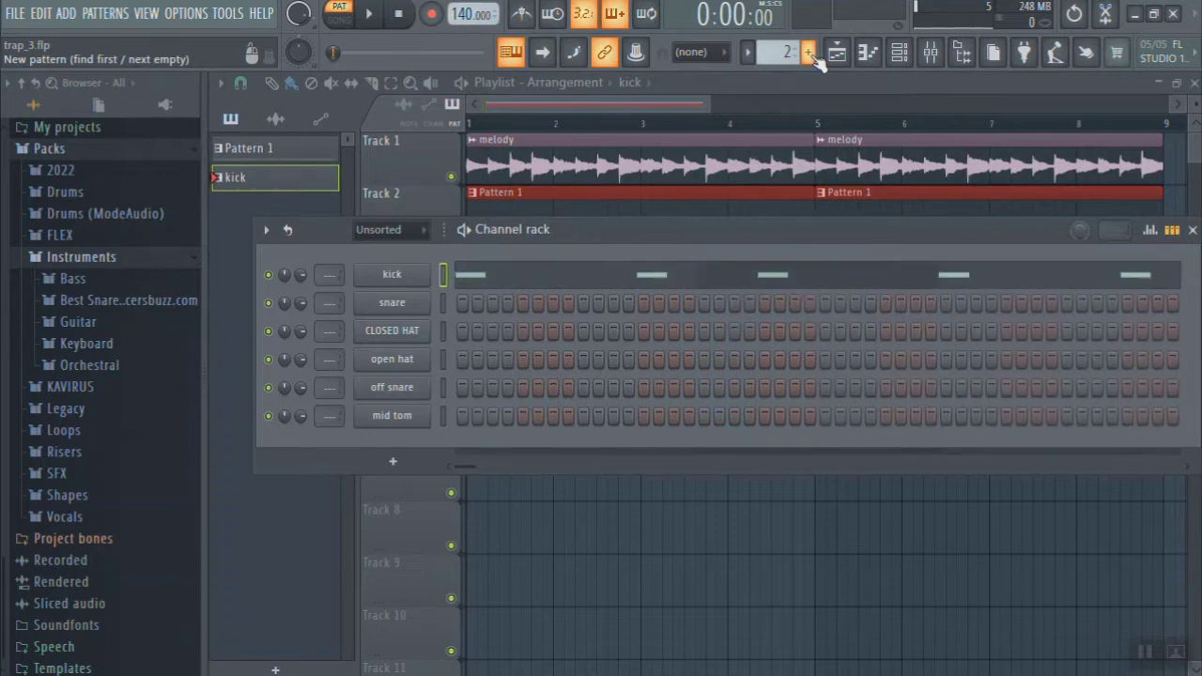
# Open the kick channel's settings, check its volume envelope, and adjust the sample's fade-out.
pyautogui.click(390, 278)
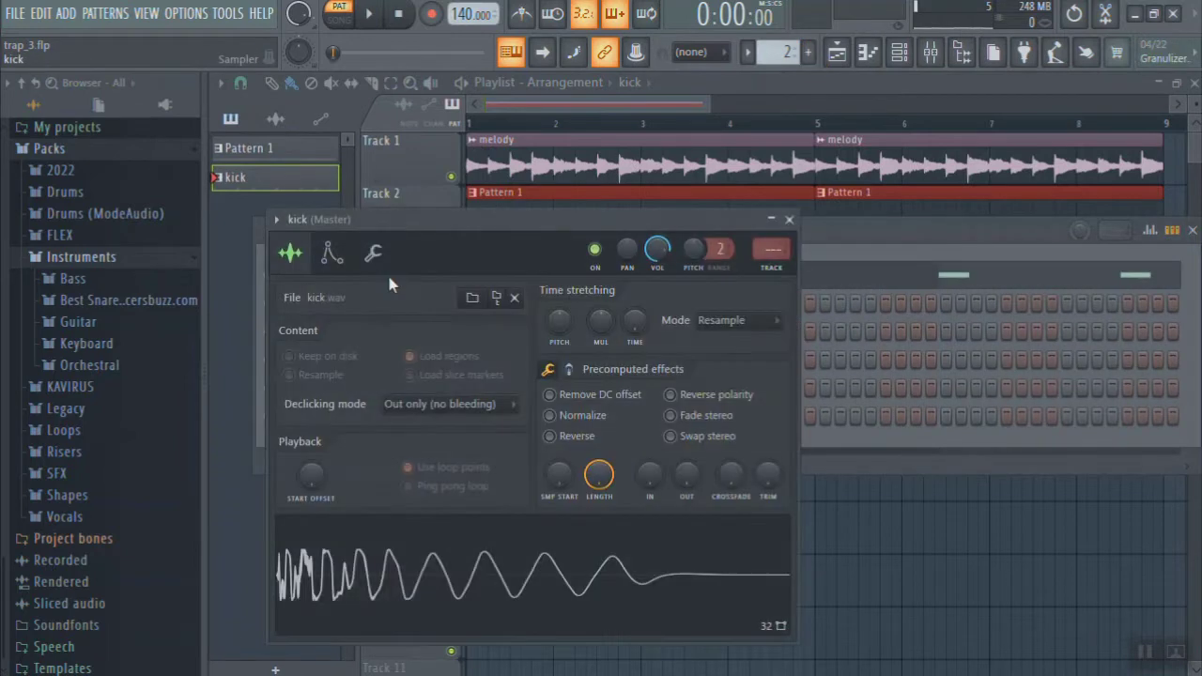
pyautogui.click(332, 254)
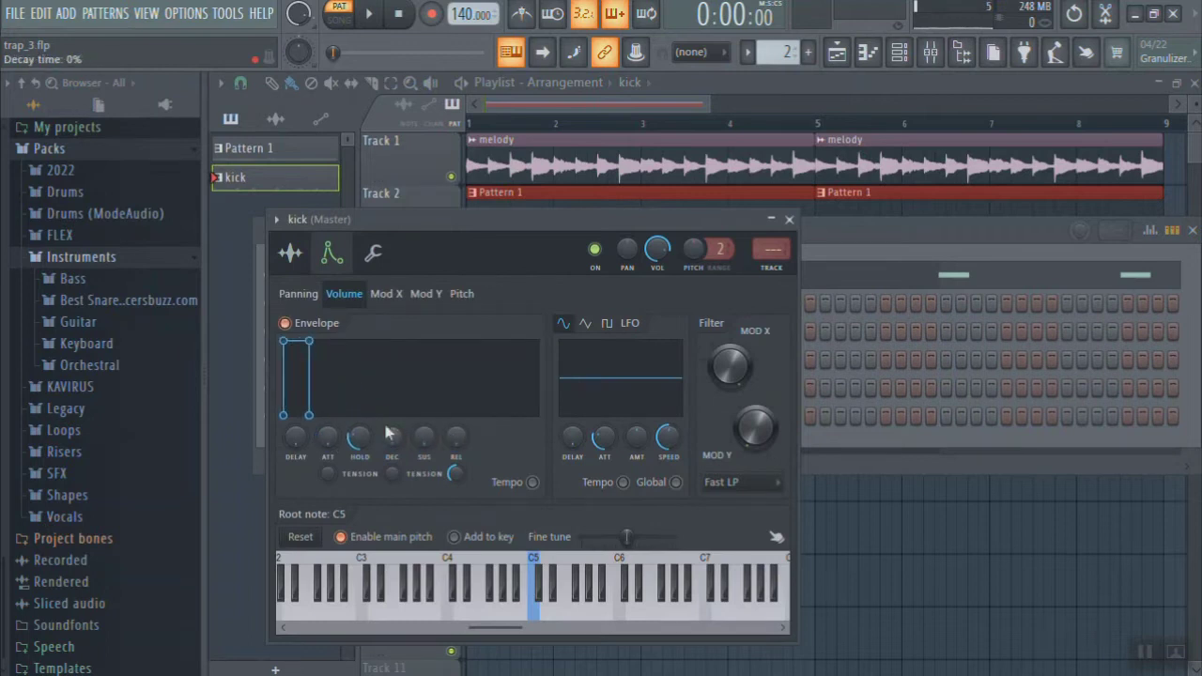
pyautogui.click(290, 254)
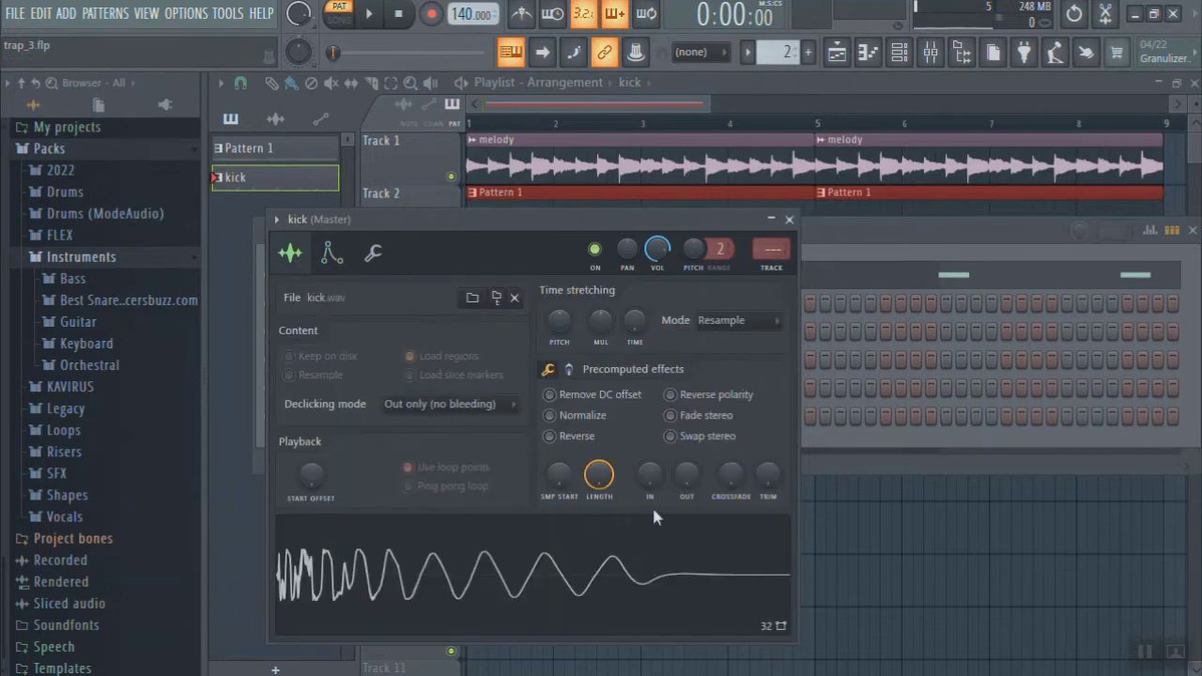
pyautogui.moveTo(686, 474); pyautogui.dragTo(686, 456)
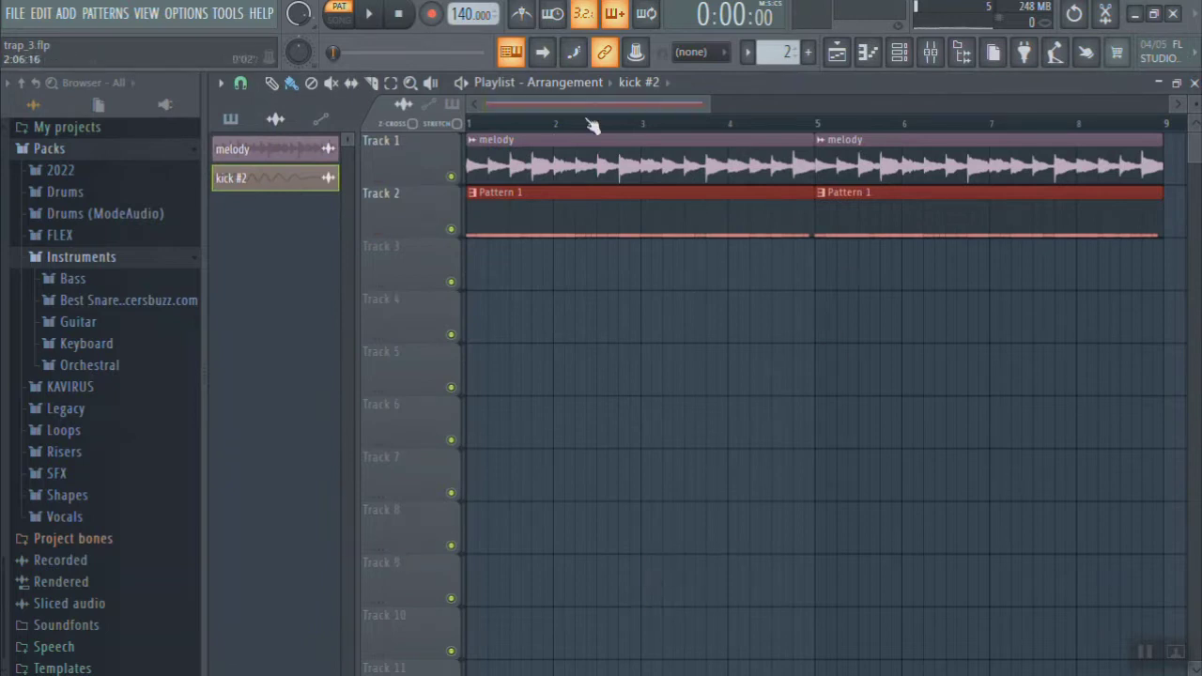
# Delete both Pattern 1 clips from Track 2 of the playlist.
pyautogui.rightClick(534, 204)
pyautogui.rightClick(837, 212)
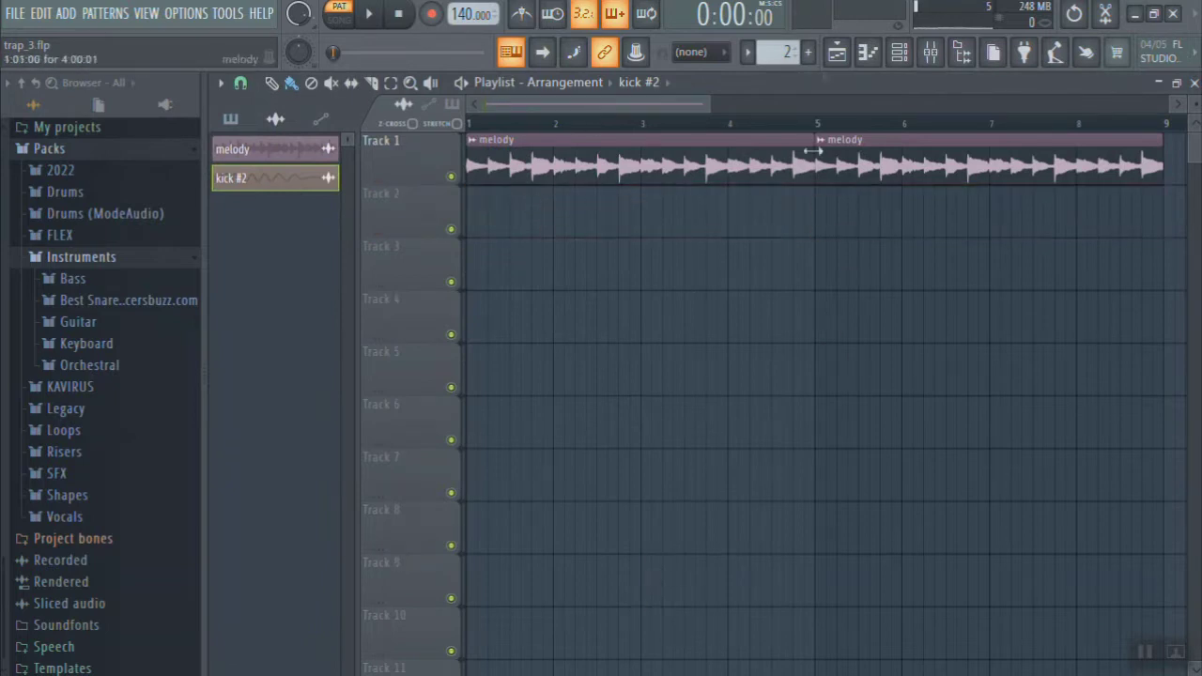
# Show the unsorted channels and open the kick channel's notes in the piano roll.
pyautogui.click(898, 55)
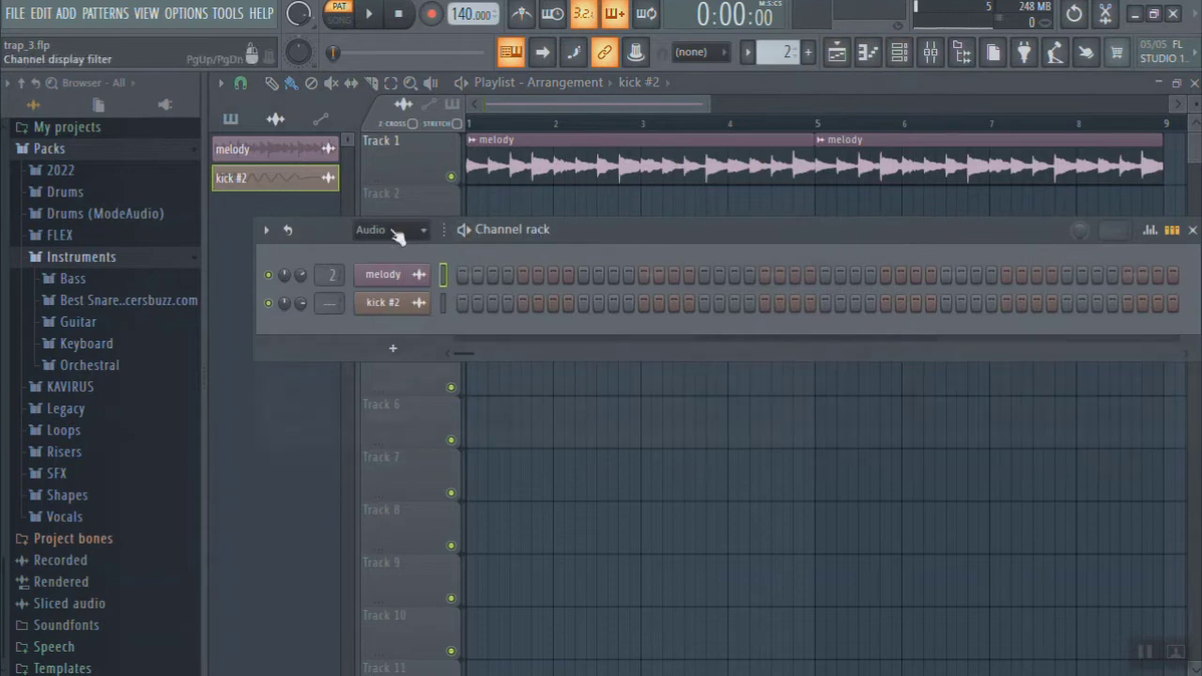
pyautogui.scroll(-1, 394, 231)
pyautogui.click(499, 277)
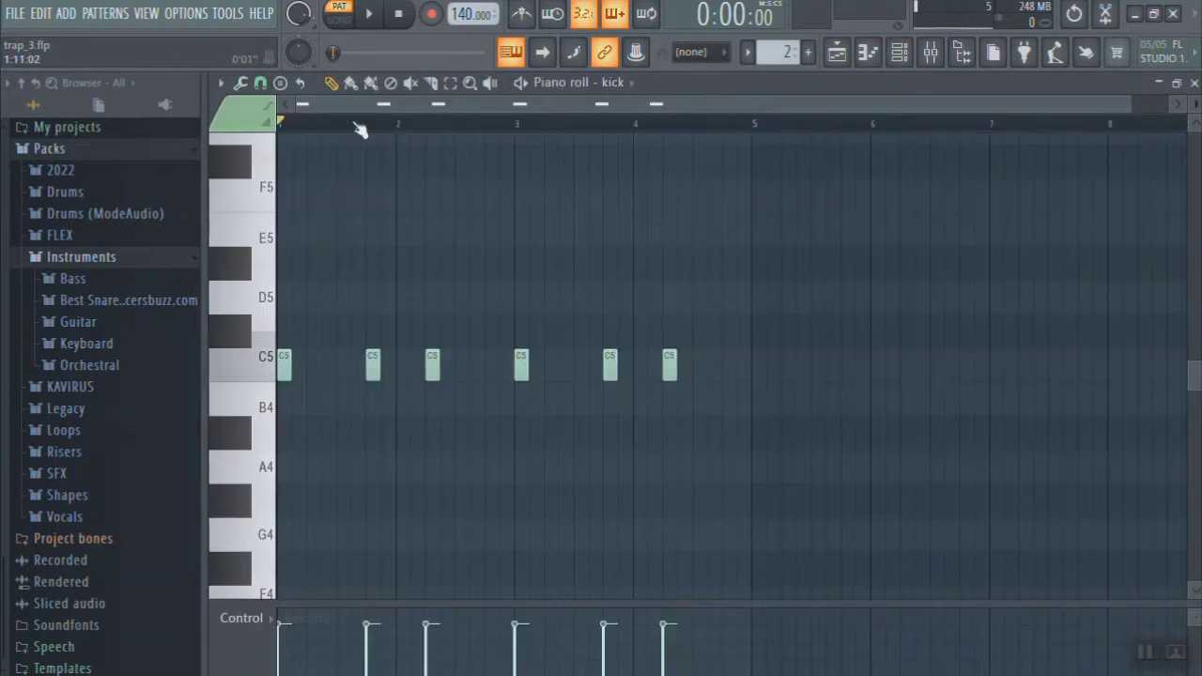
pyautogui.scroll(1, 359, 130)
pyautogui.moveTo(454, 109); pyautogui.dragTo(433, 108)
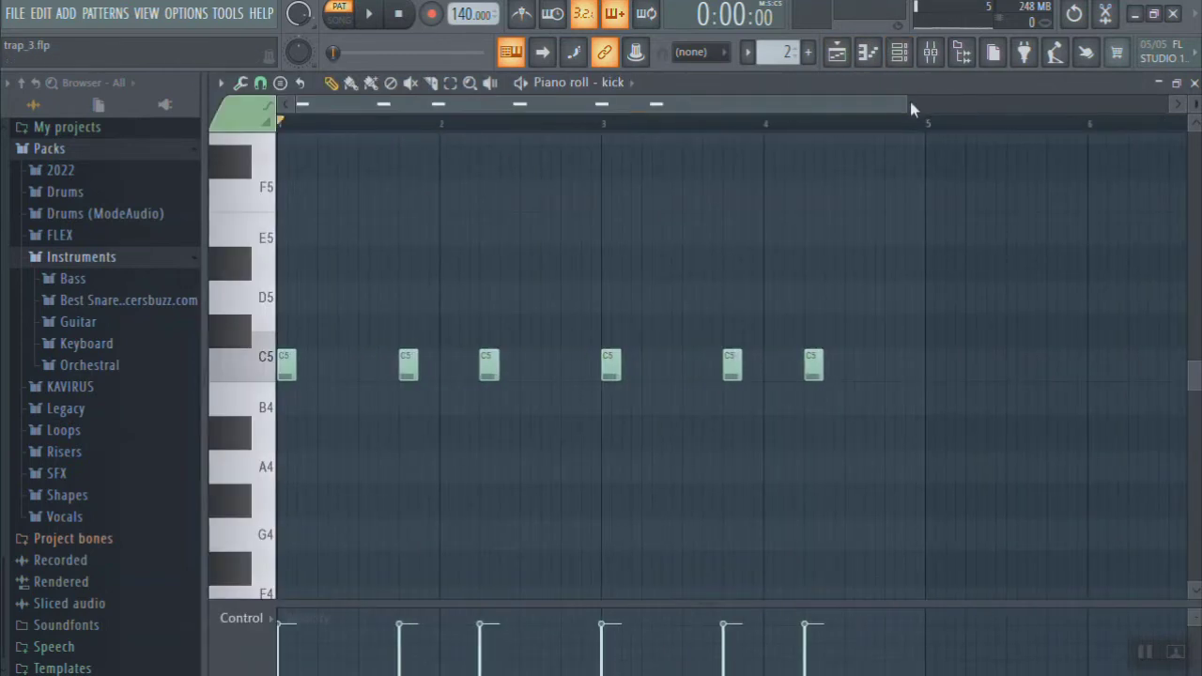
pyautogui.moveTo(906, 104); pyautogui.dragTo(728, 129)
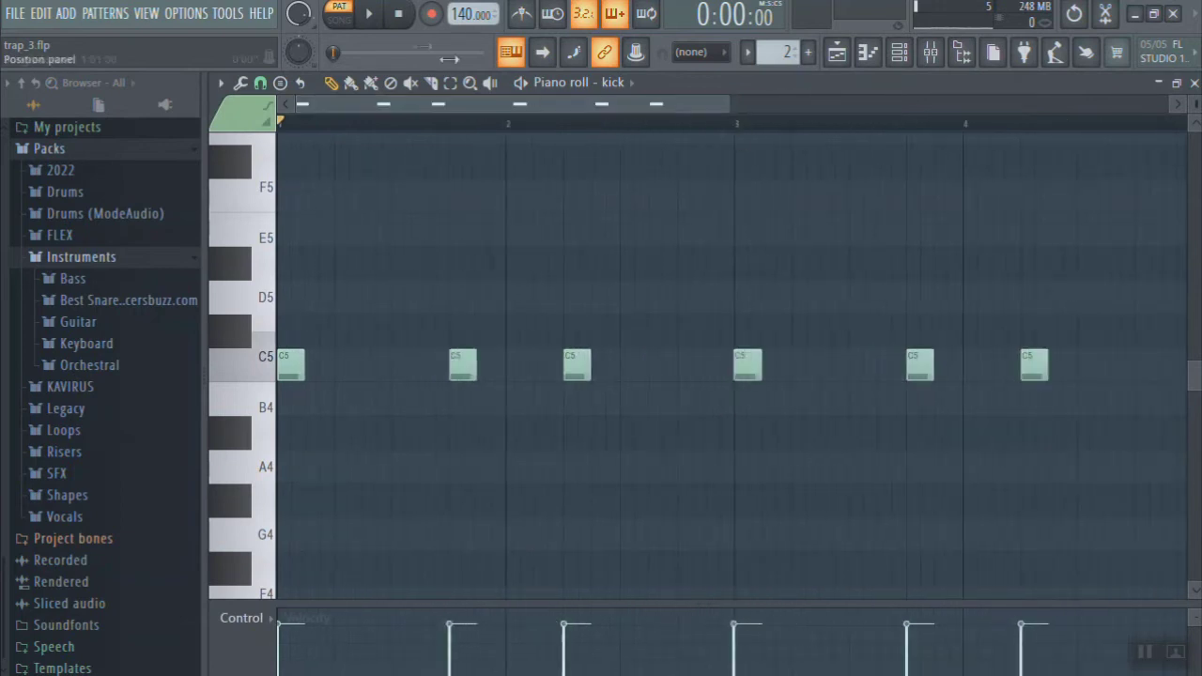
# Play the kick pattern against the metronome, turning the metronome off again before stopping playback.
pyautogui.click(526, 17)
pyautogui.press('space')
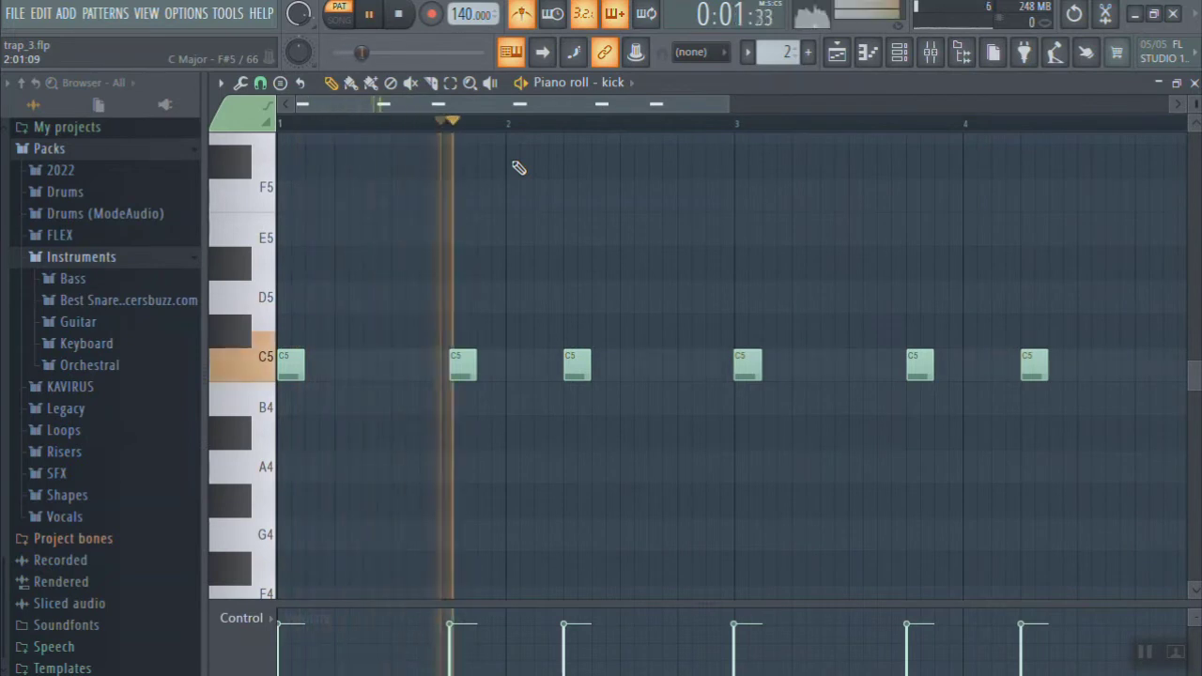
pyautogui.click(528, 13)
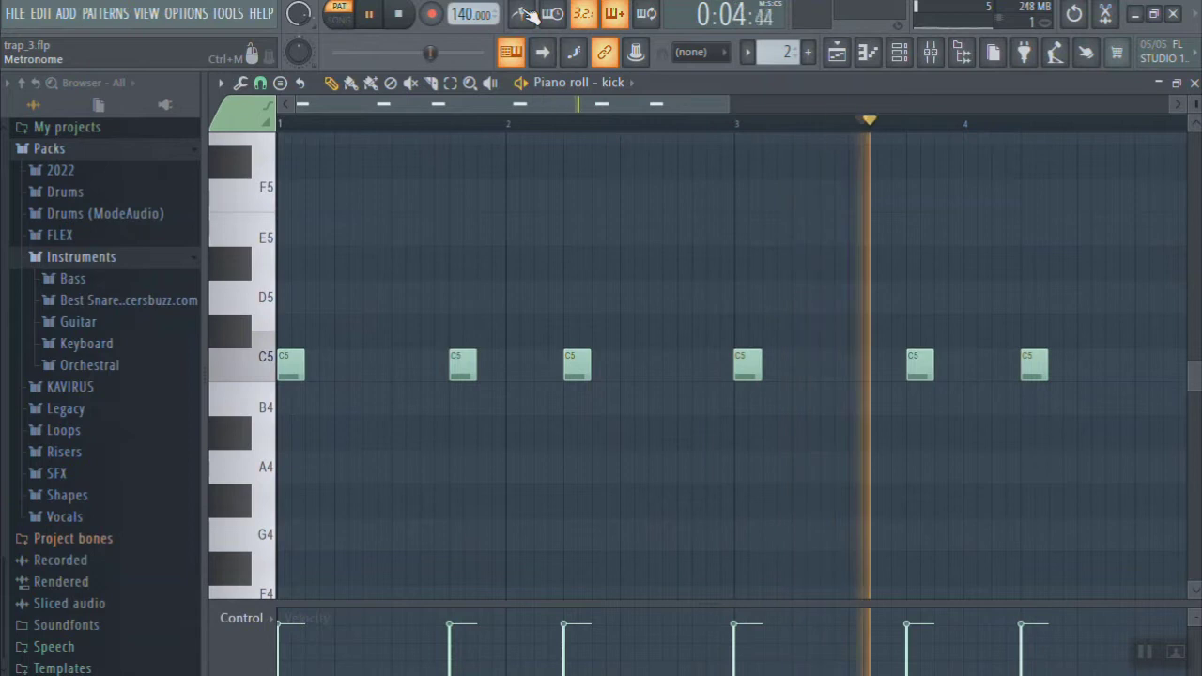
pyautogui.press('space')
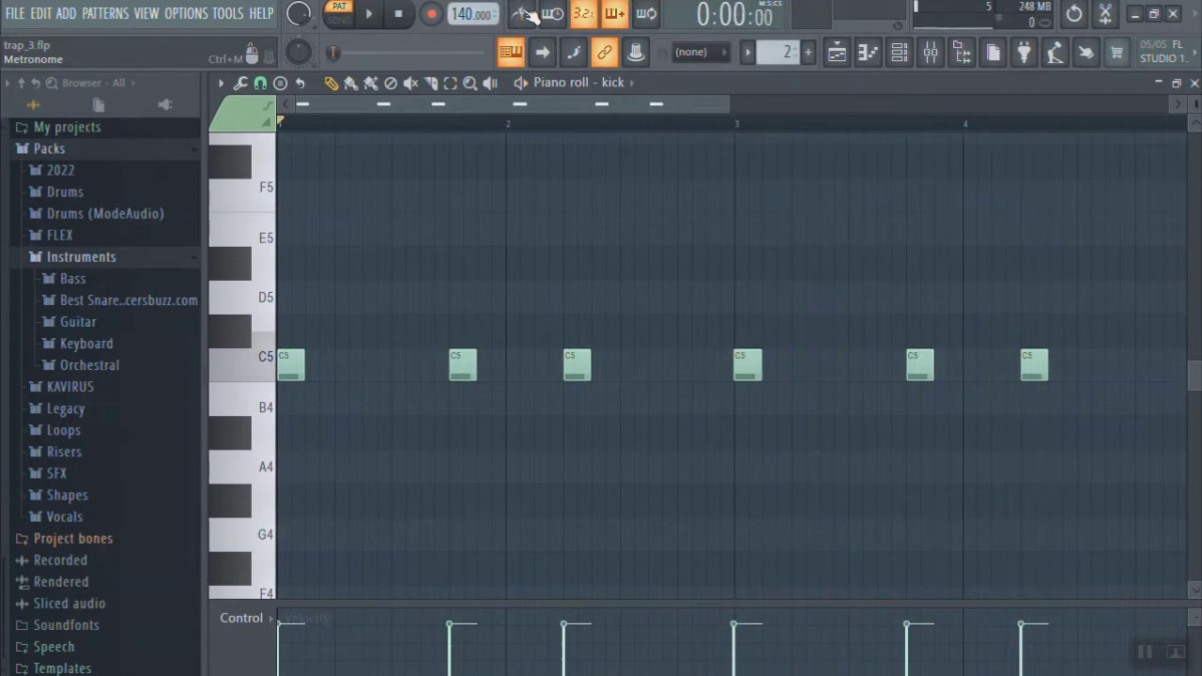
# Place the kick pattern twice on Track 2, covering bars 1 to 8 beneath the melody, and play the song.
pyautogui.press('Escape')
pyautogui.click(569, 91)
pyautogui.click(508, 108)
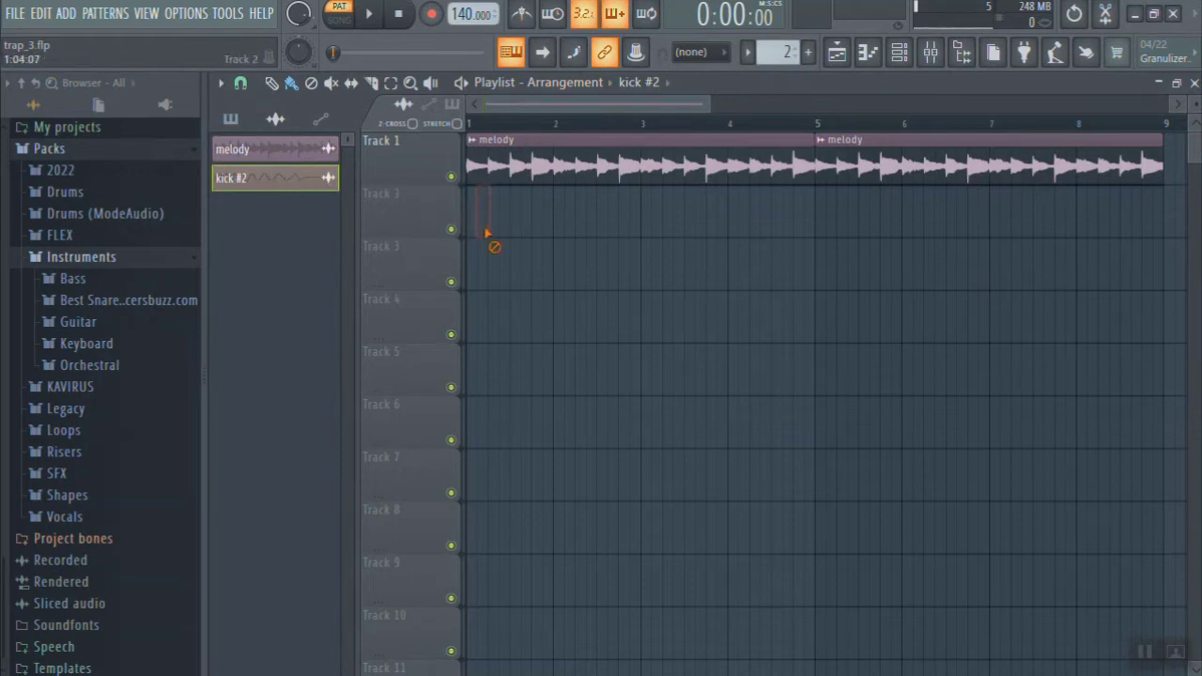
pyautogui.scroll(-1, 783, 54)
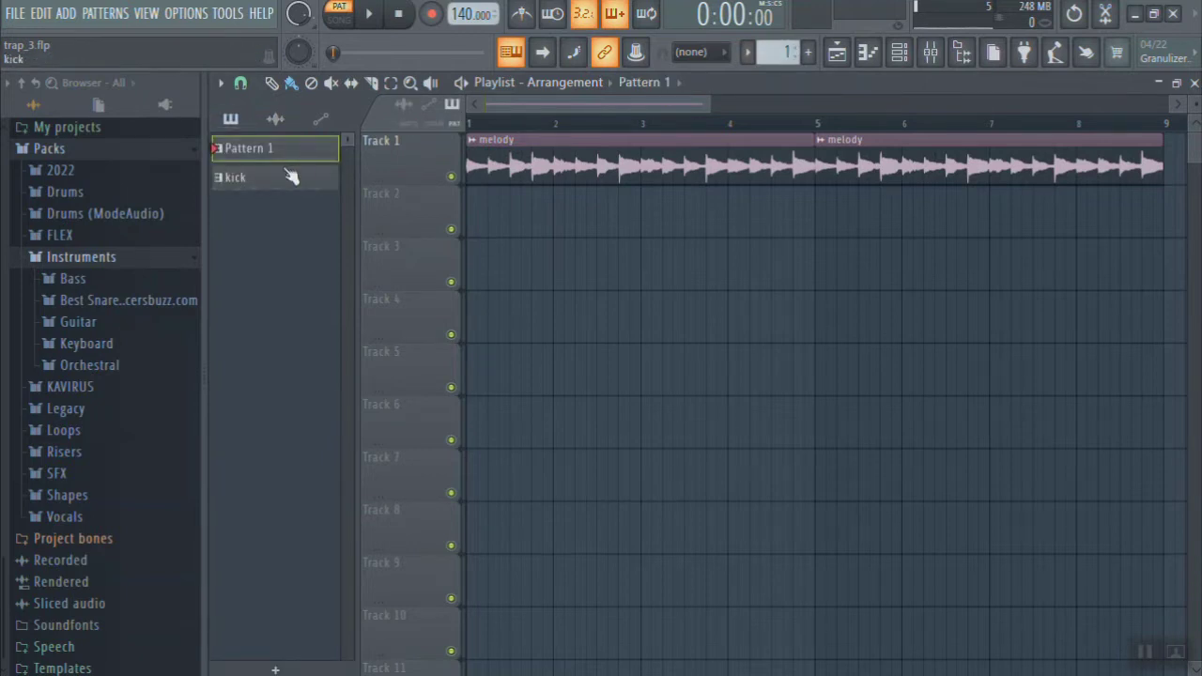
pyautogui.moveTo(480, 222); pyautogui.dragTo(972, 227)
pyautogui.press('space')
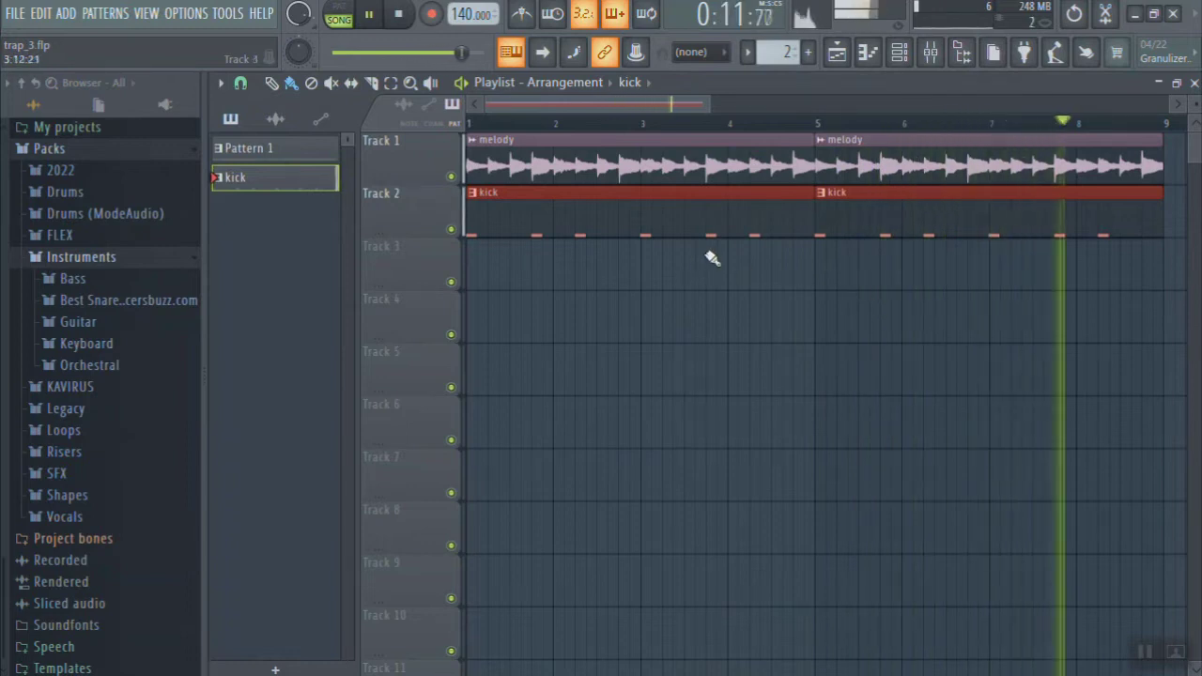
# Examine the kick notes in the piano roll while the song plays, and stop playback.
pyautogui.doubleClick(714, 206)
pyautogui.moveTo(653, 106); pyautogui.dragTo(404, 106)
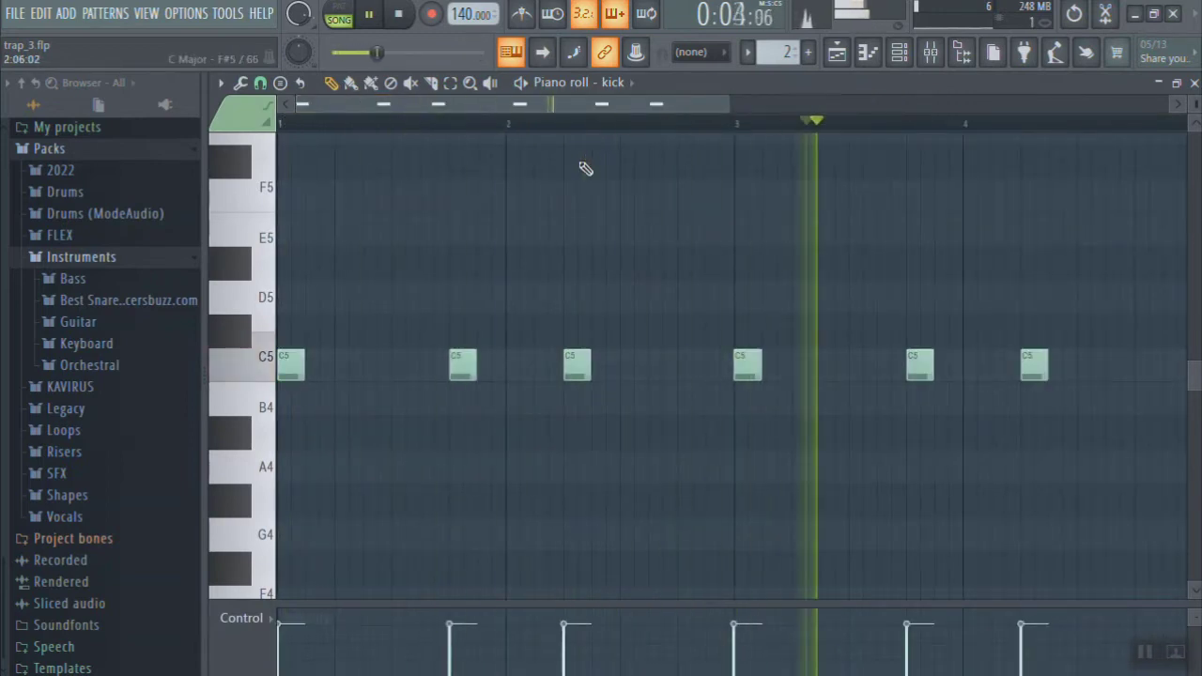
pyautogui.press('space')
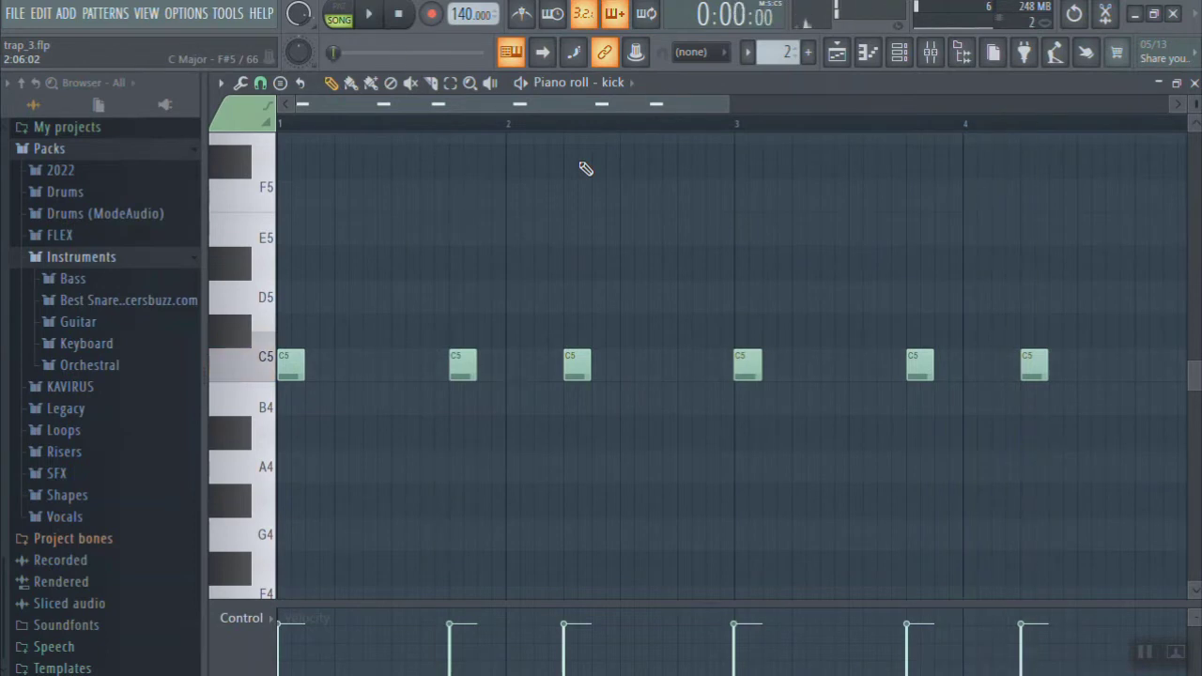
pyautogui.press('Escape')
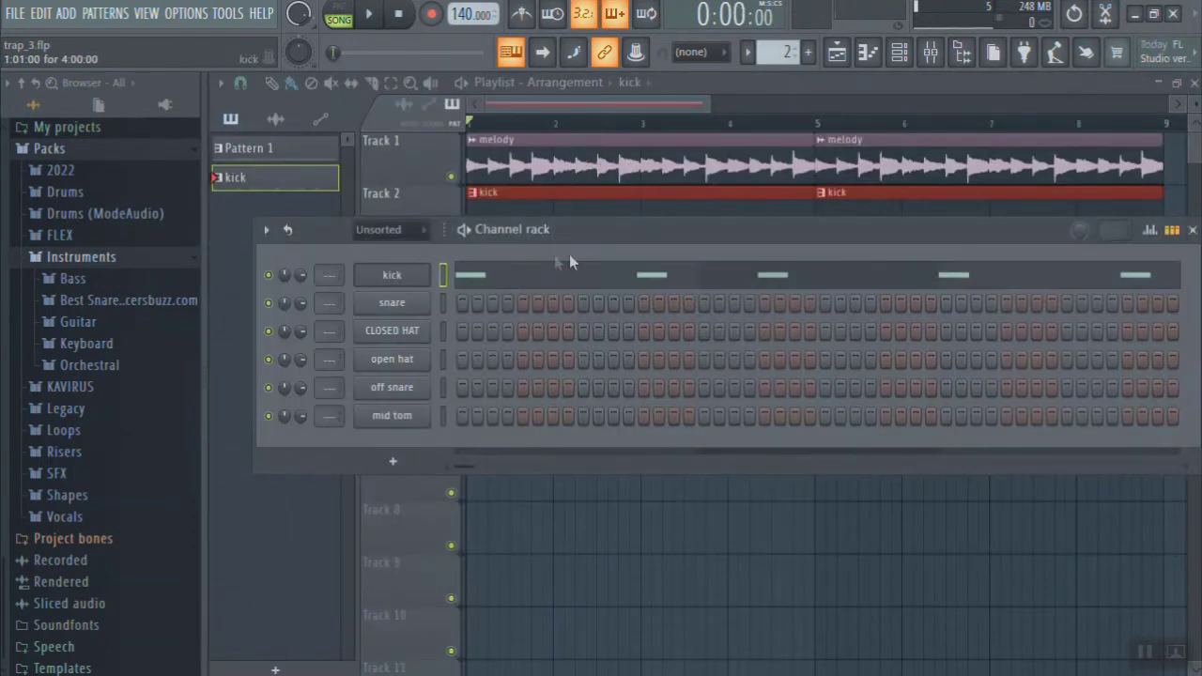
# Cut the snare notes from Pattern 1 and paste them into a new pattern named snare.
pyautogui.scroll(1, 768, 52)
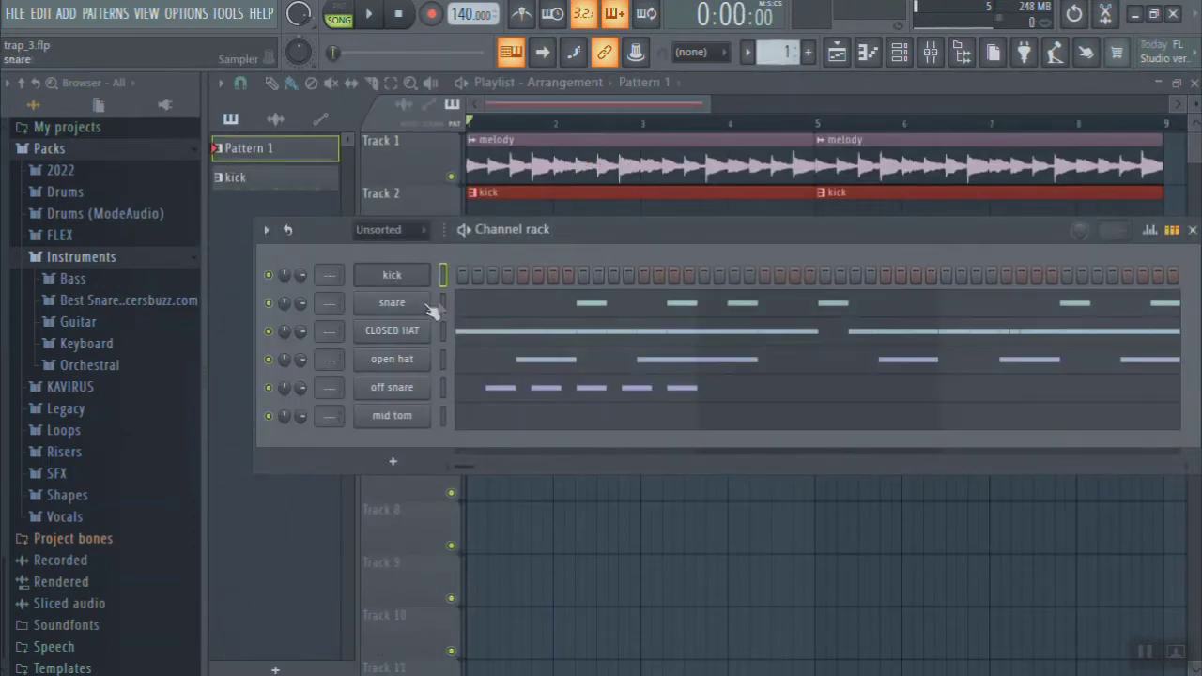
pyautogui.hotkey('ctrl', 'x')
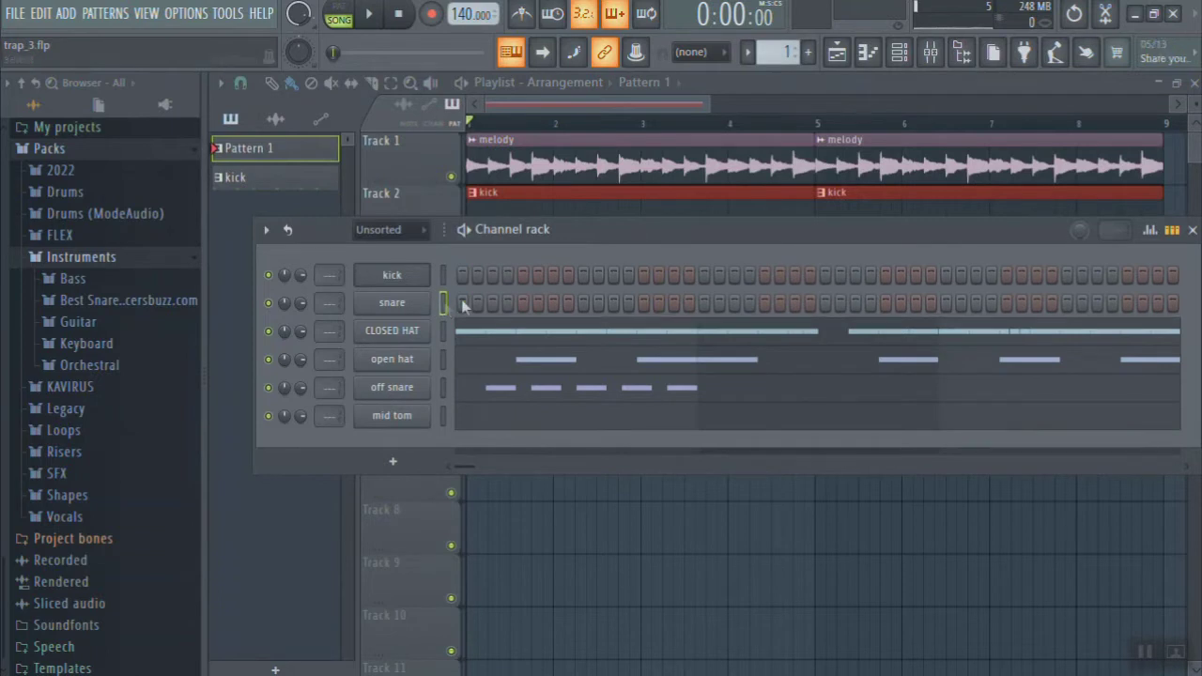
pyautogui.click(807, 53)
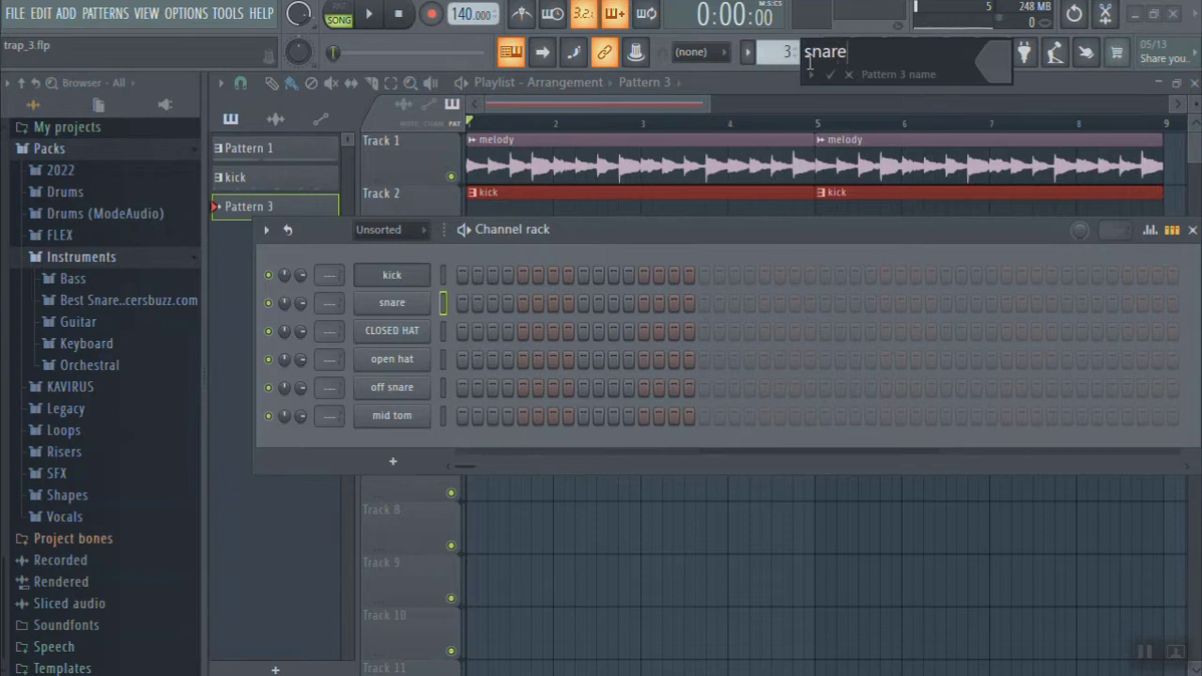
pyautogui.press('Return')
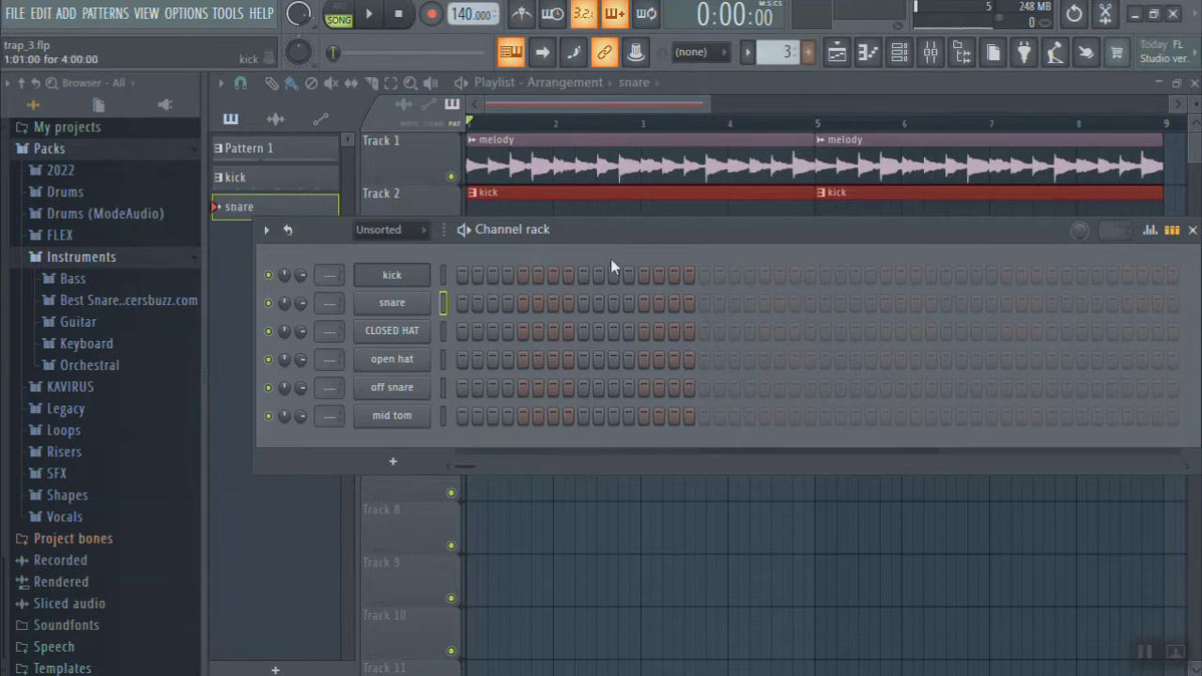
pyautogui.hotkey('ctrl', 'v')
# Lower the sustain of the snare's volume envelope to the minimum and return to its sample settings.
pyautogui.click(404, 310)
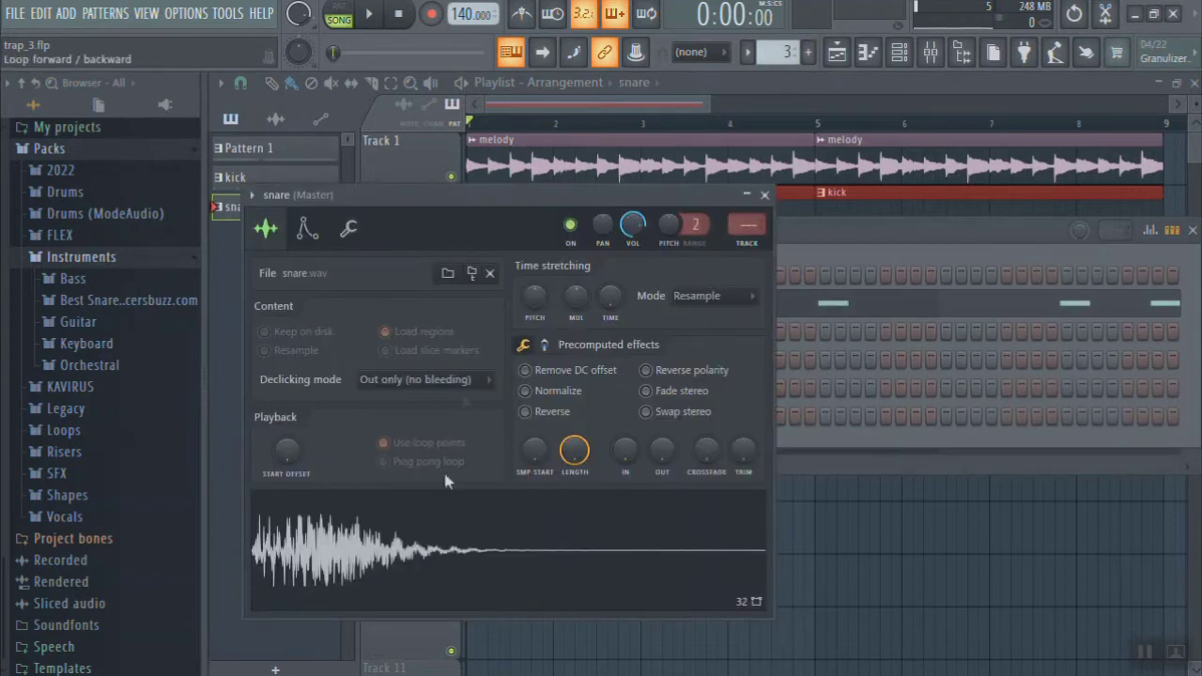
pyautogui.click(306, 228)
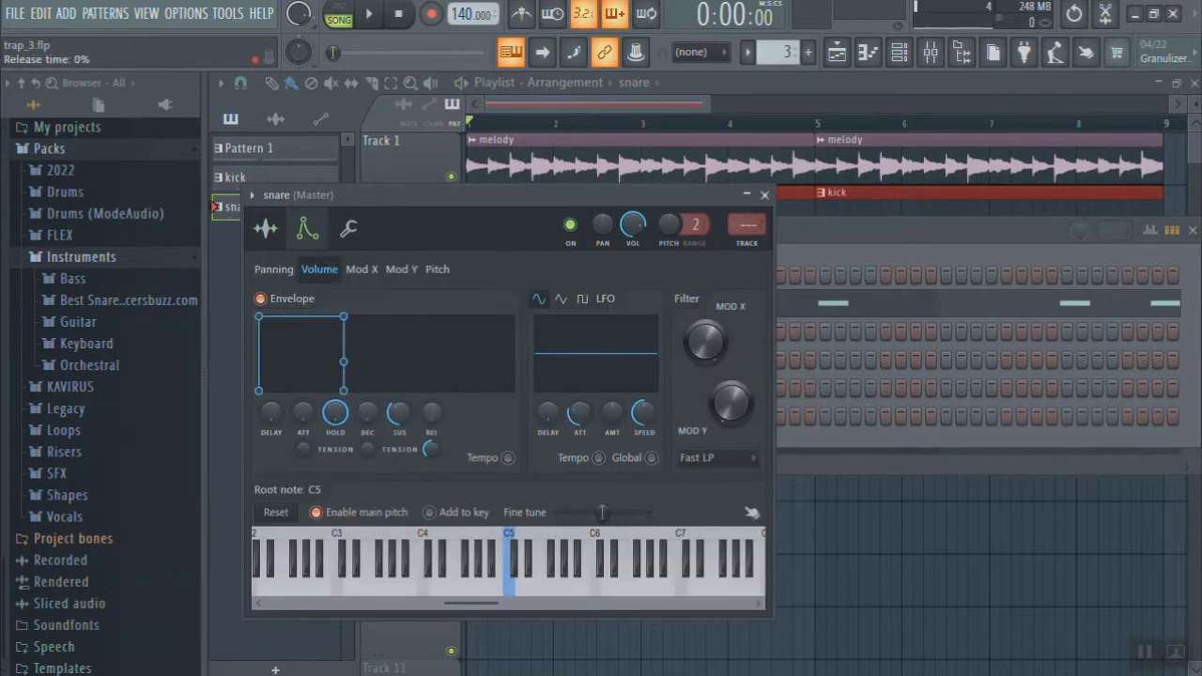
pyautogui.click(814, 232)
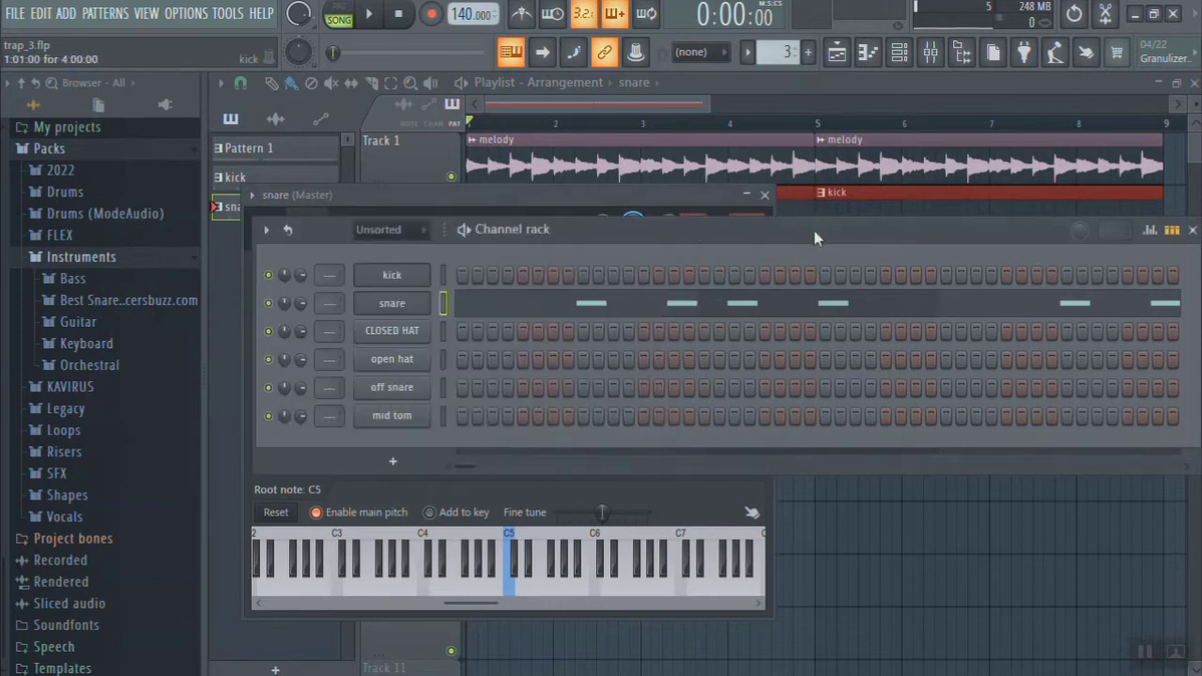
pyautogui.click(385, 309)
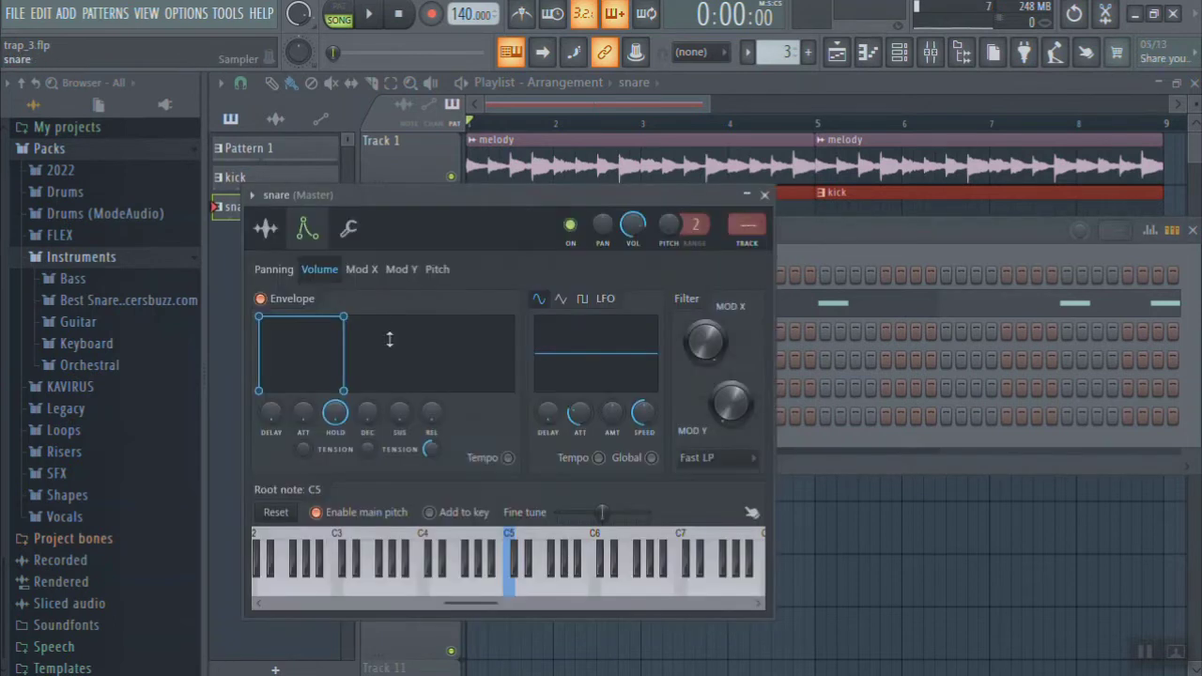
pyautogui.click(267, 230)
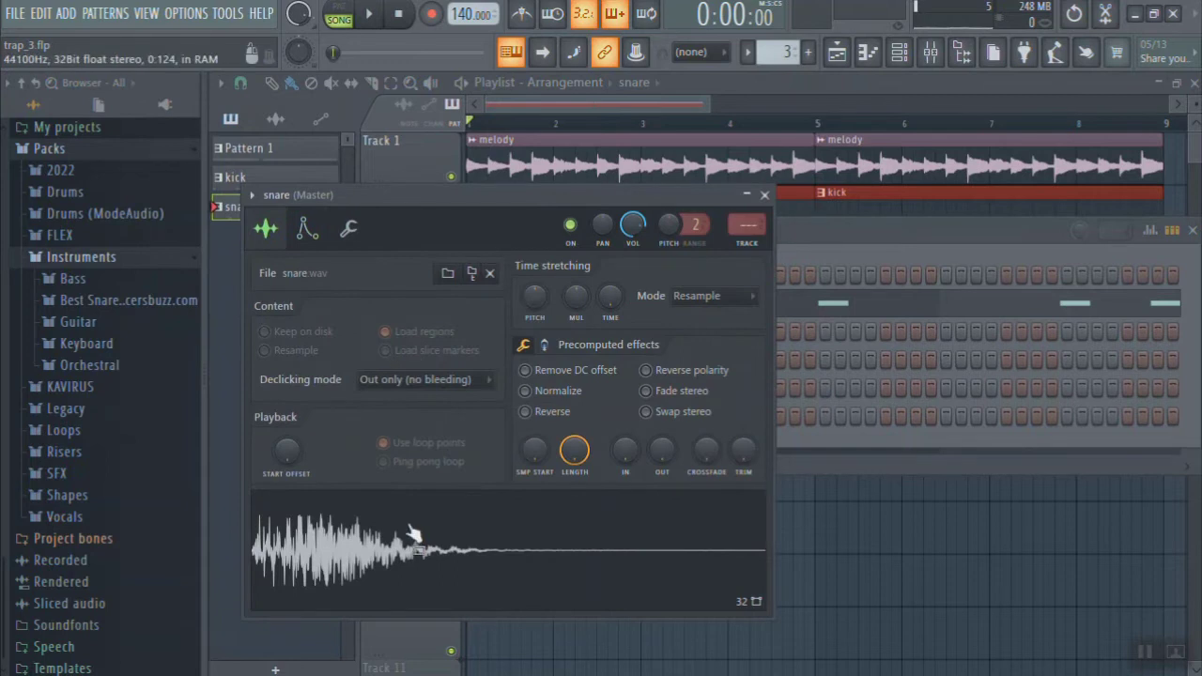
# Open the snare notes in the piano roll, play the snare pattern with the metronome, and stop playback.
pyautogui.click(906, 243)
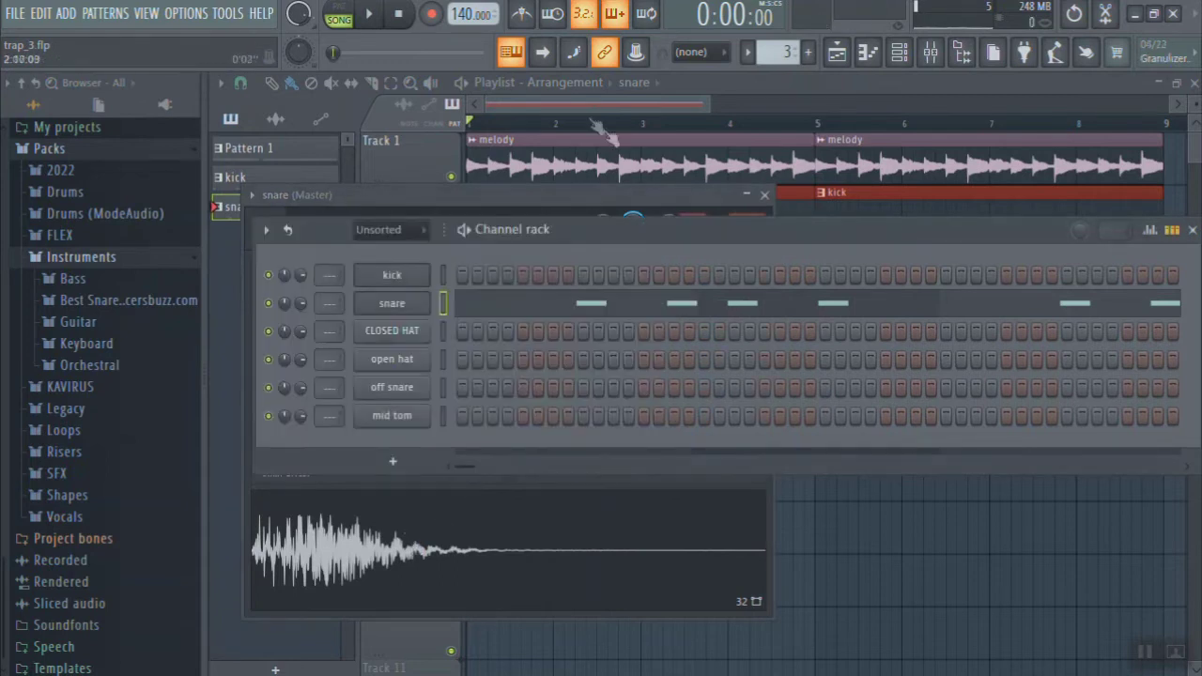
pyautogui.click(553, 318)
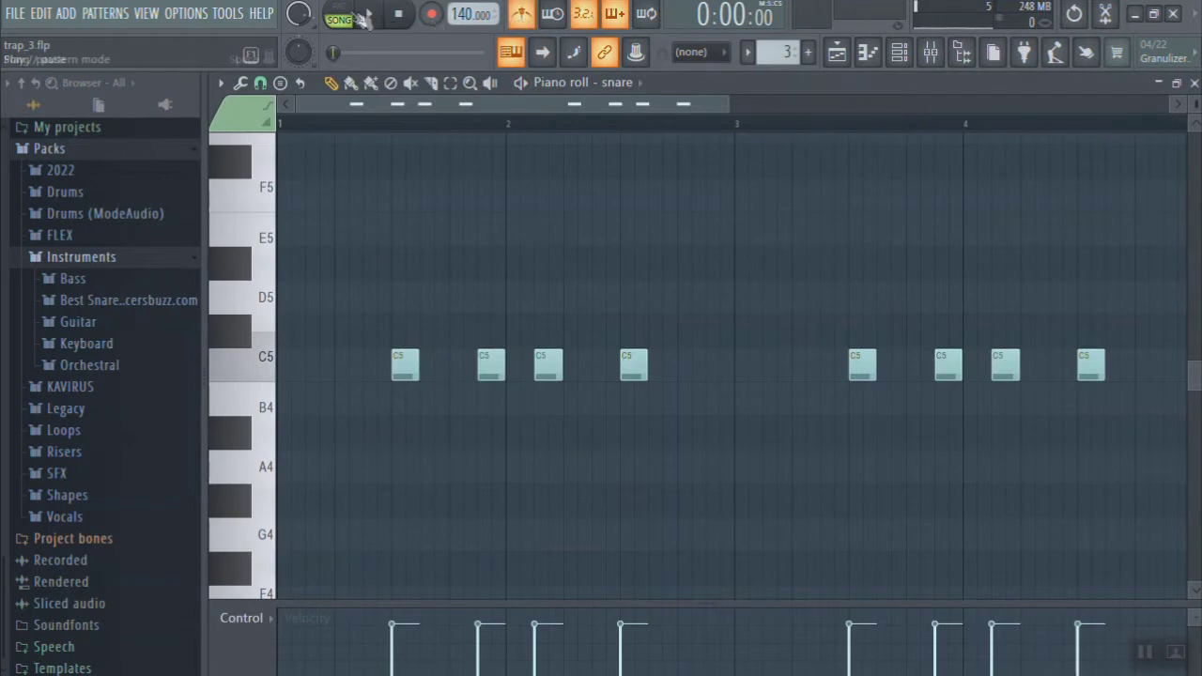
pyautogui.press('space')
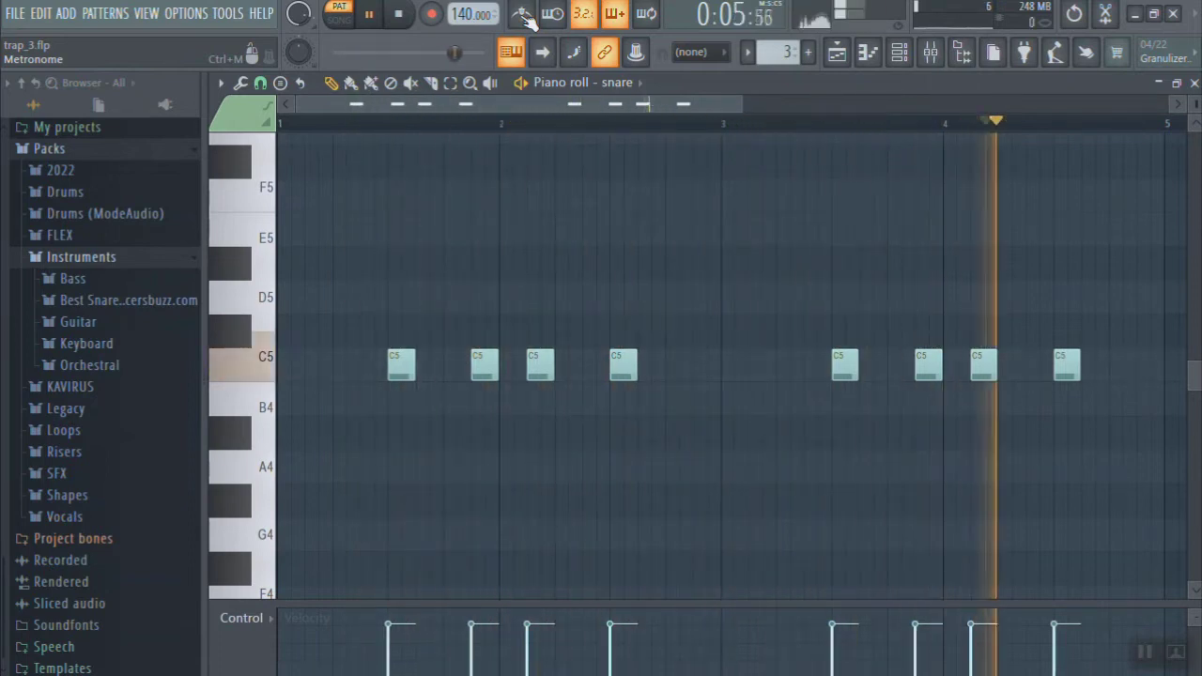
pyautogui.press('space')
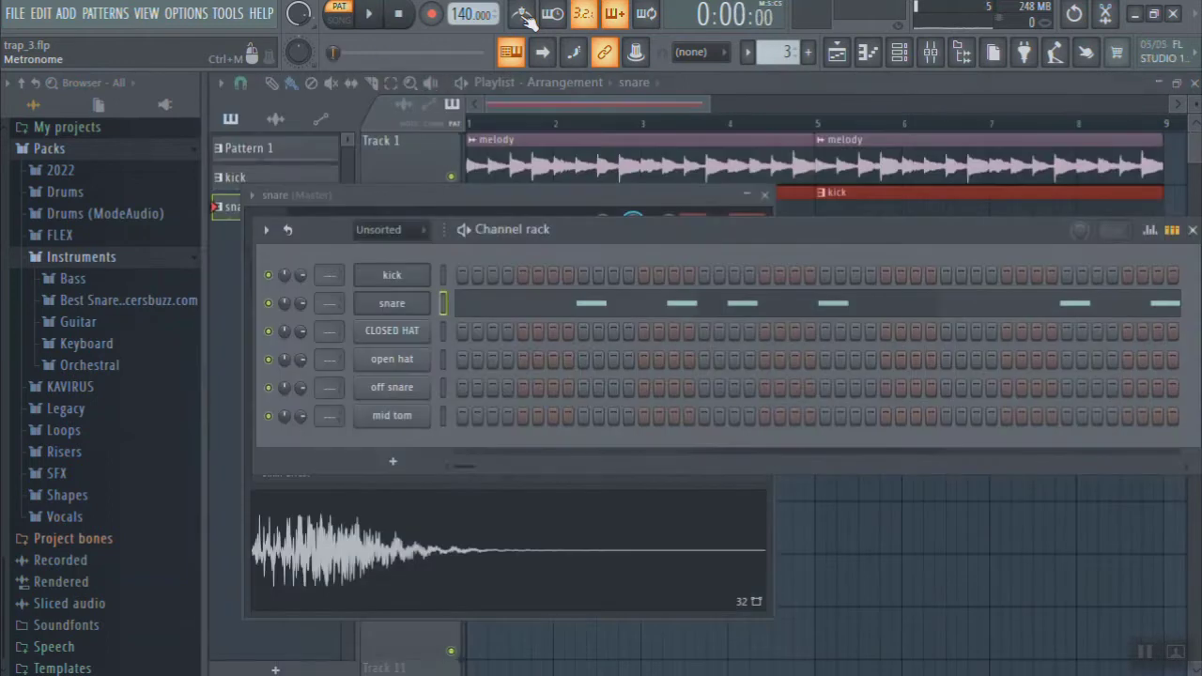
# Place the snare pattern twice on Track 3, covering bars 1 to 8, and check its notes while the song plays.
pyautogui.click(763, 195)
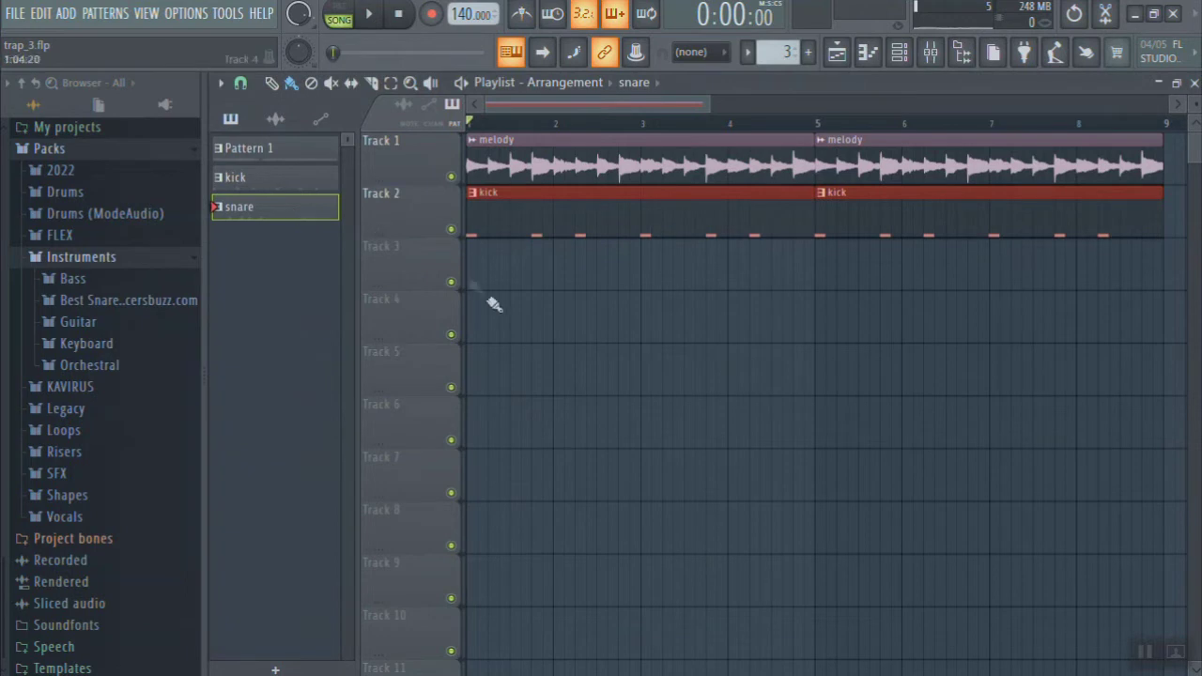
pyautogui.moveTo(485, 279); pyautogui.dragTo(910, 286)
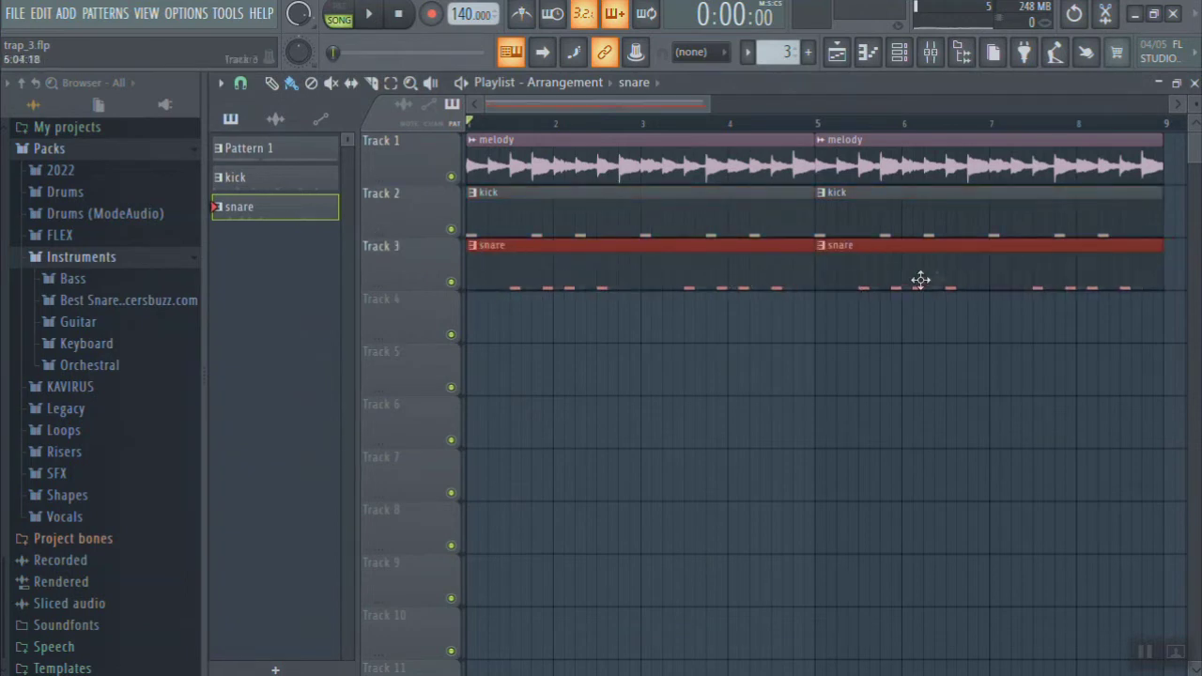
pyautogui.press('space')
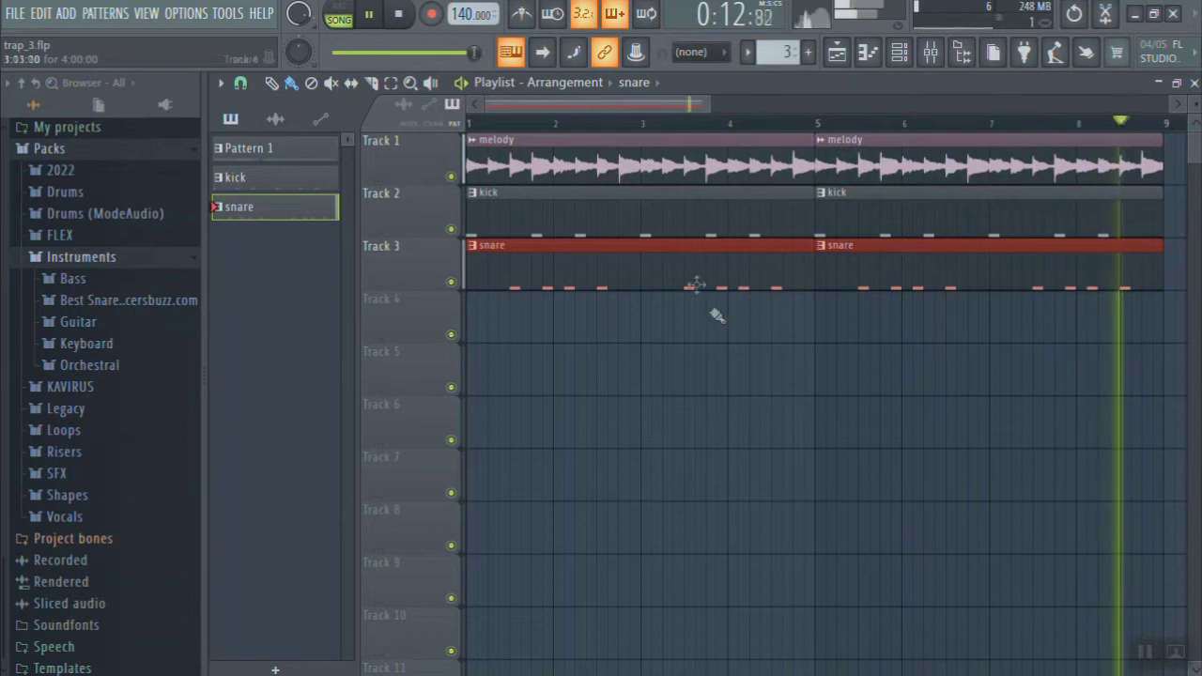
pyautogui.doubleClick(693, 269)
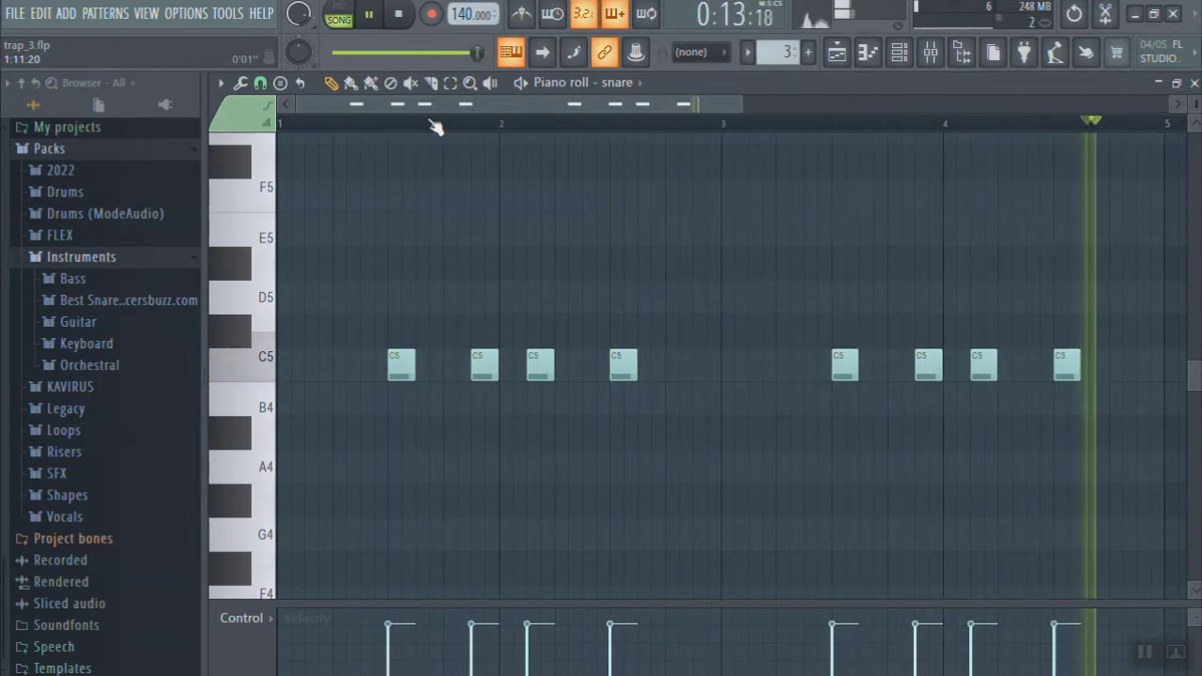
pyautogui.press('F5')
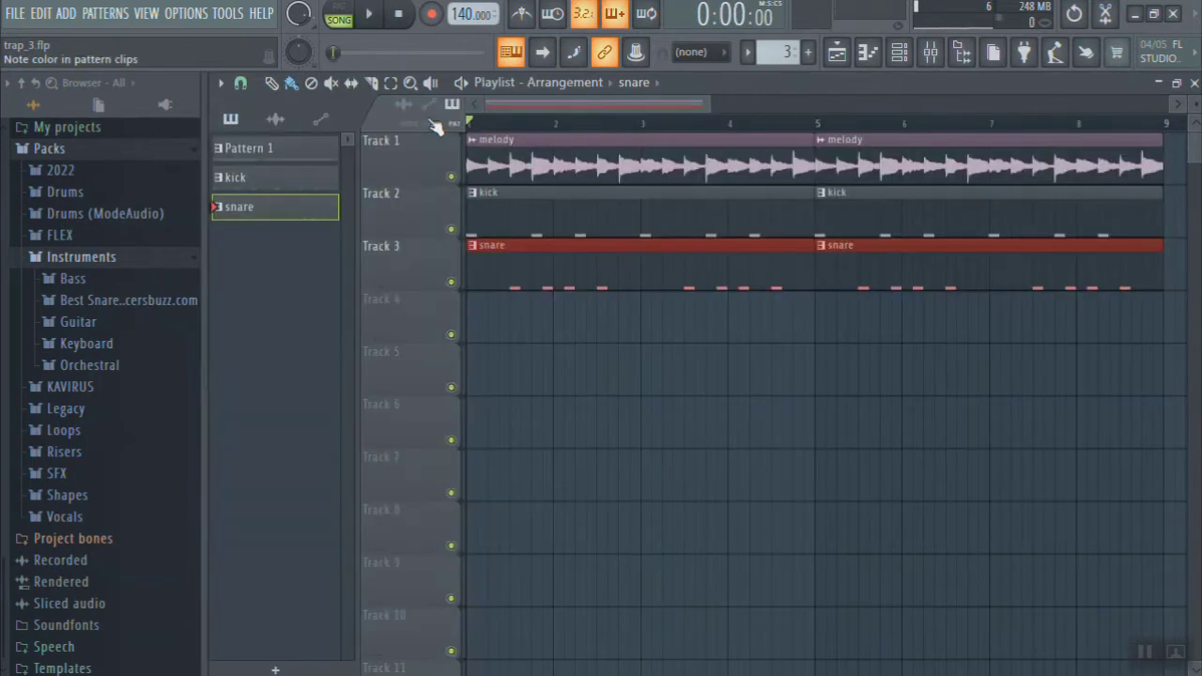
# Cut the closed hat notes from Pattern 1 and paste them into a new pattern named closed hat.
pyautogui.click(906, 57)
pyautogui.scroll(-2, 784, 51)
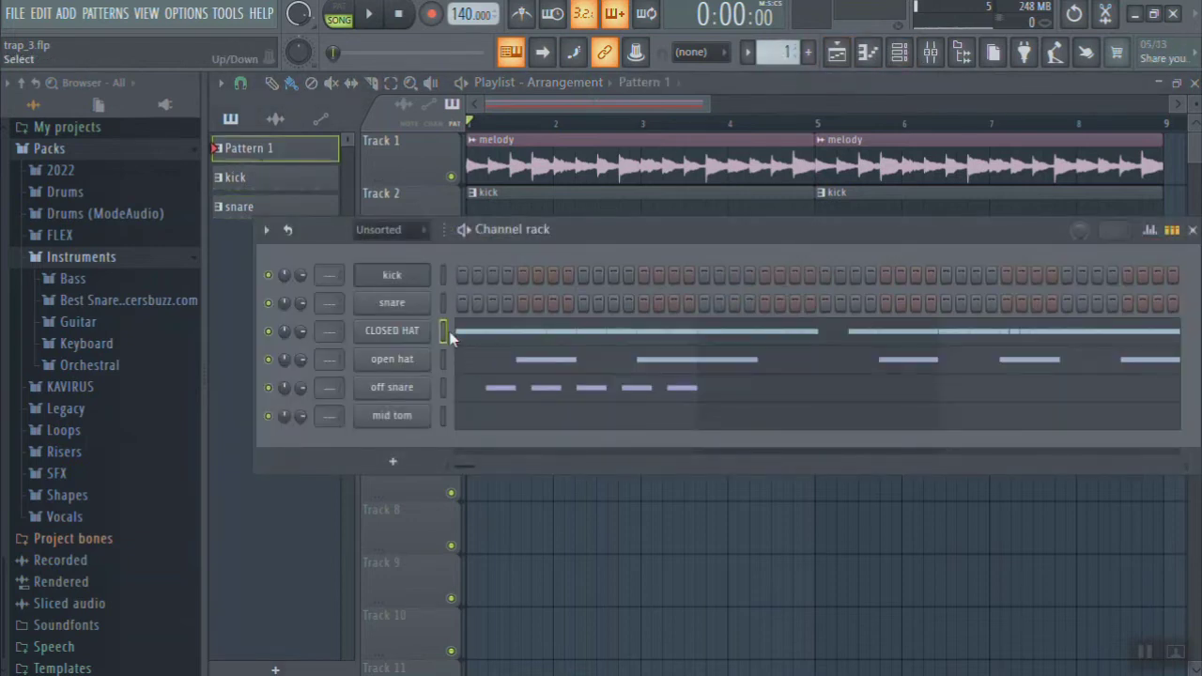
pyautogui.hotkey('ctrl', 'x')
pyautogui.click(808, 54)
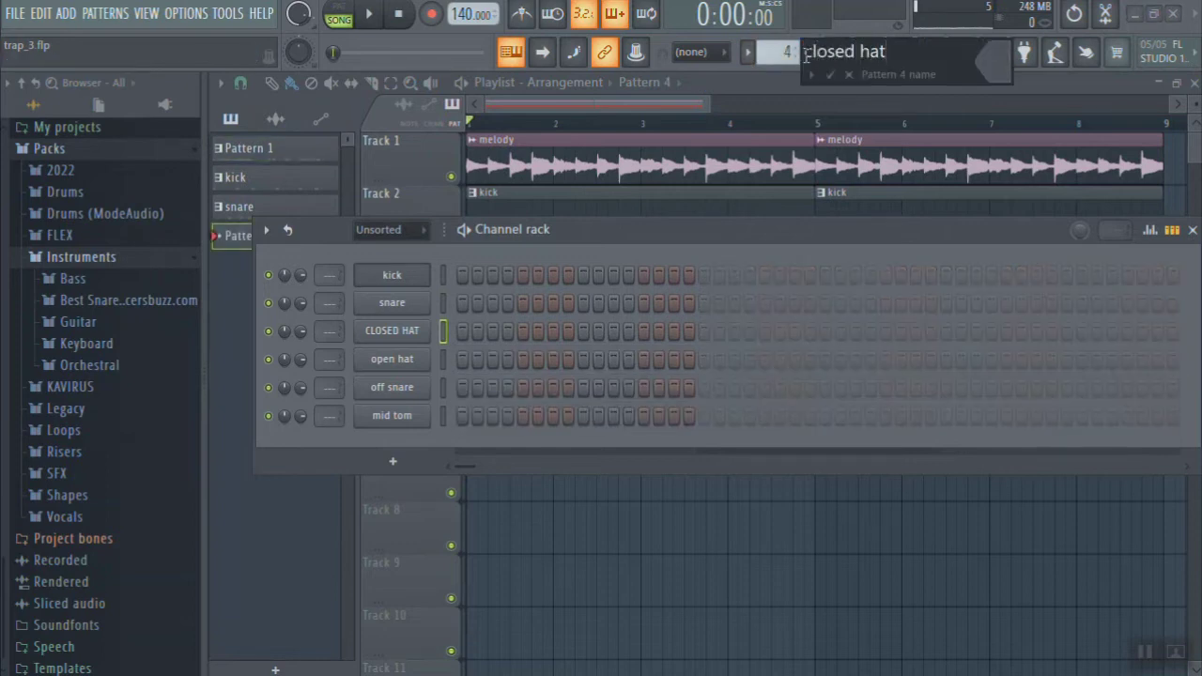
pyautogui.press('Return')
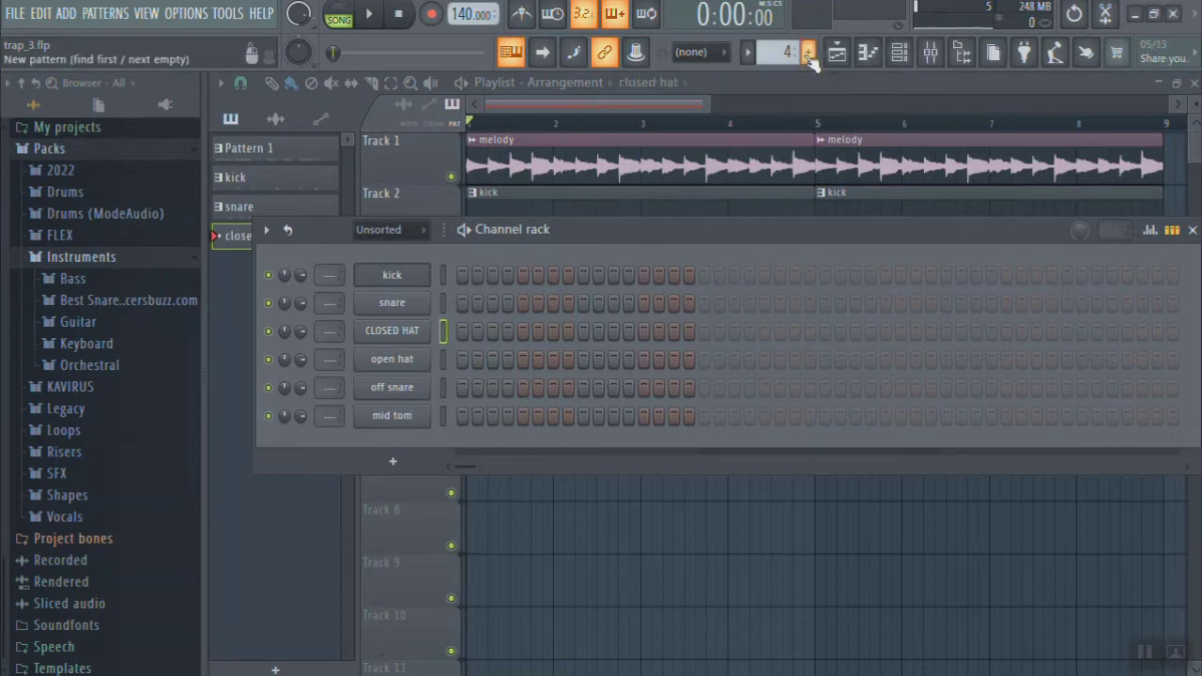
pyautogui.hotkey('ctrl', 'v')
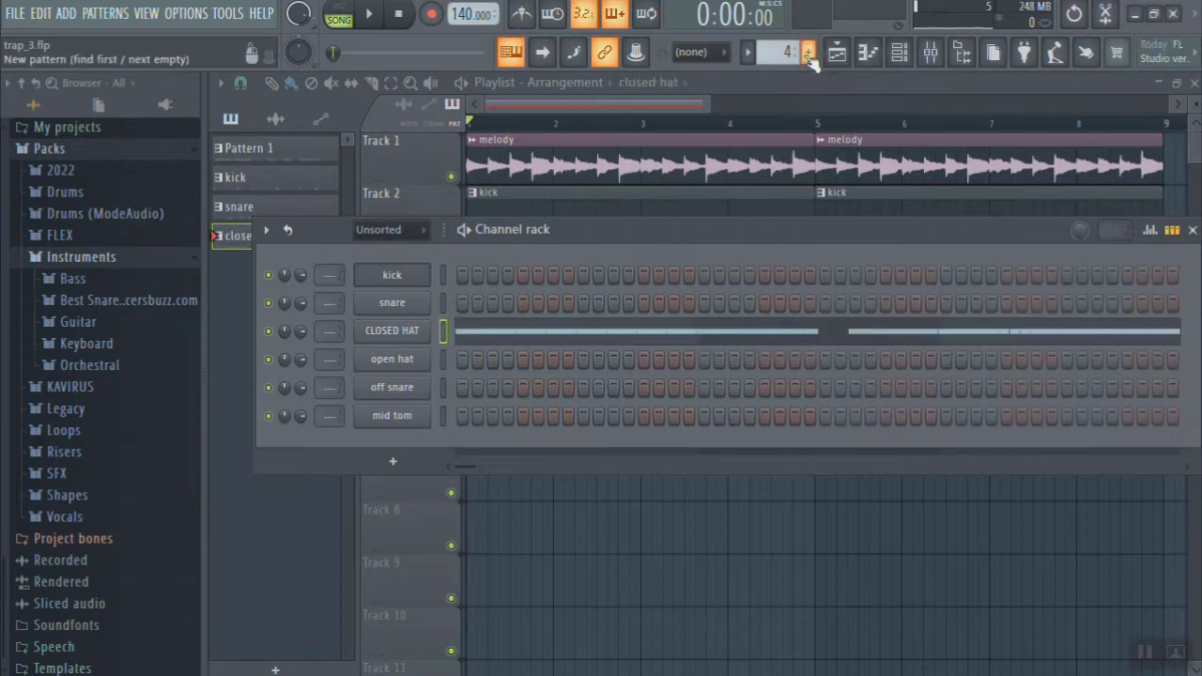
# Examine the closed hat's sample settings and its piano roll notes while the song plays, and stop playback.
pyautogui.click(425, 330)
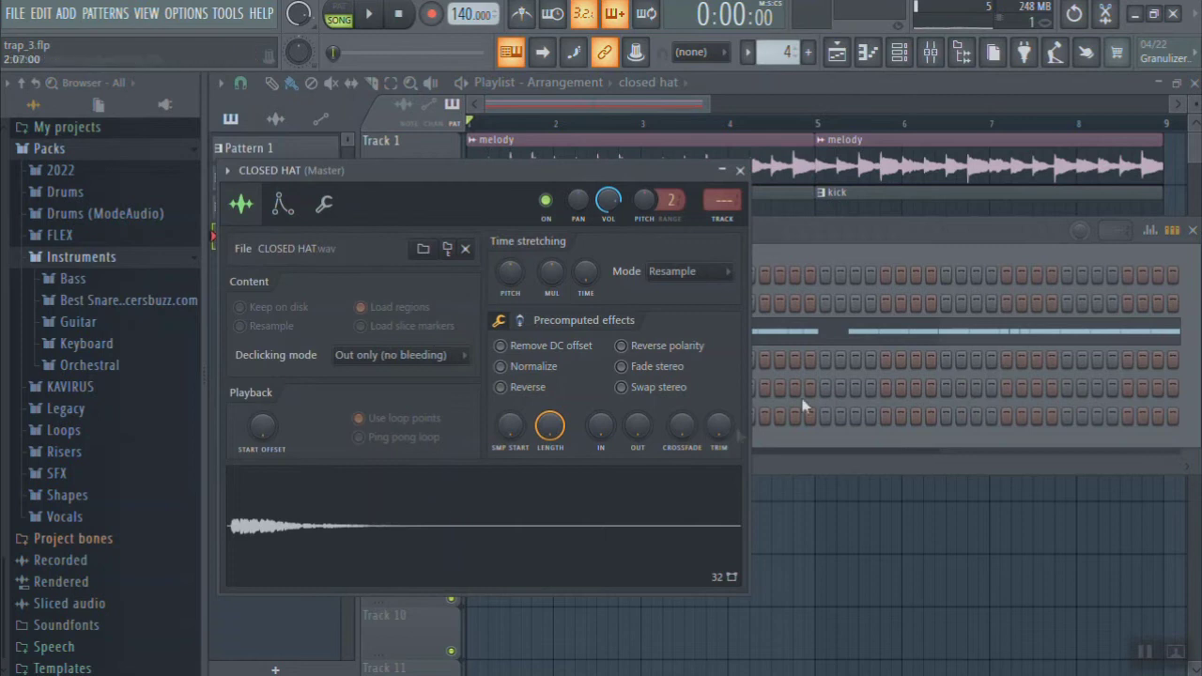
pyautogui.click(809, 335)
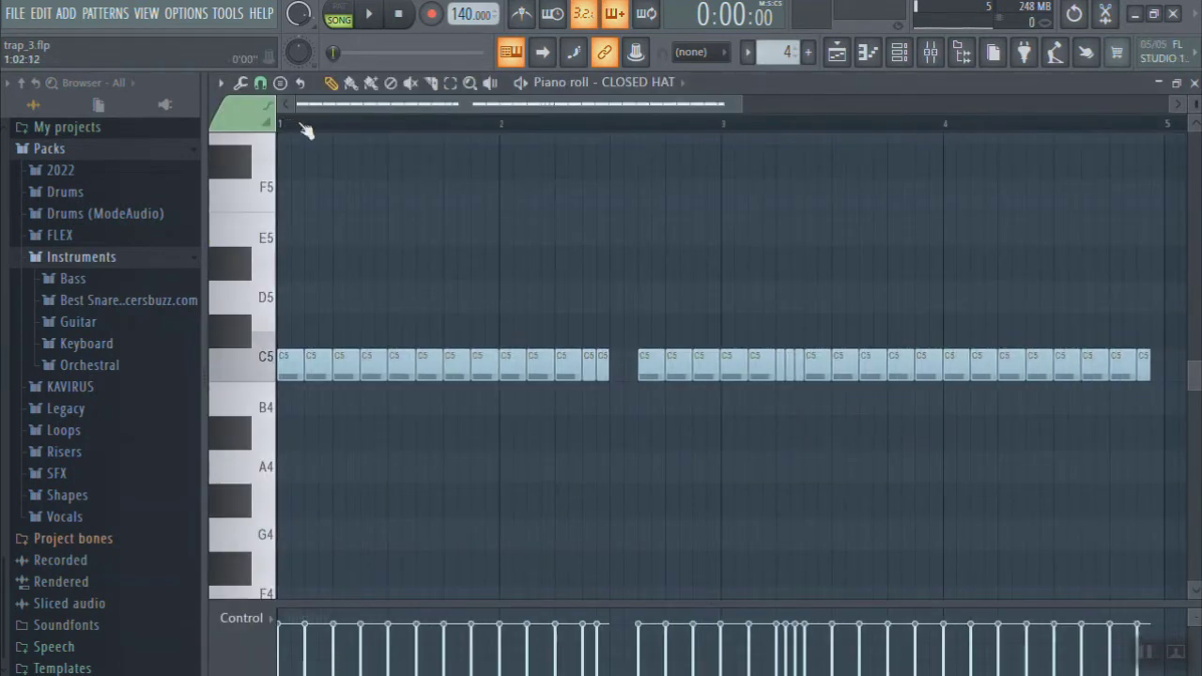
pyautogui.press('space')
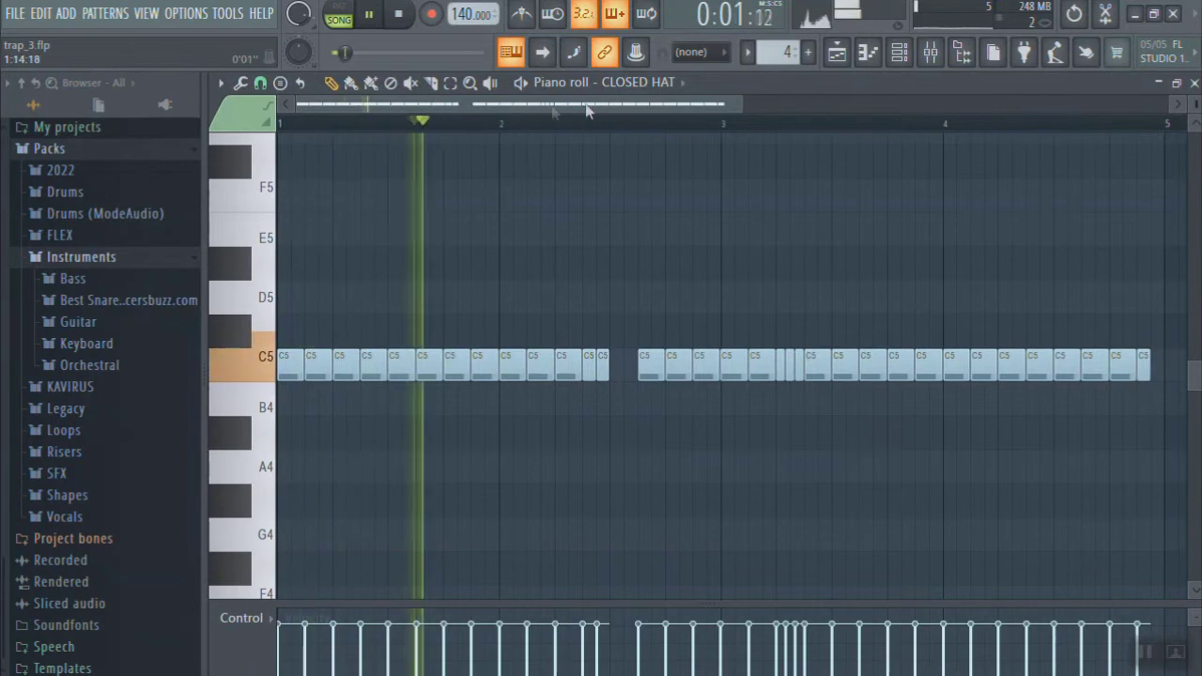
pyautogui.press('space')
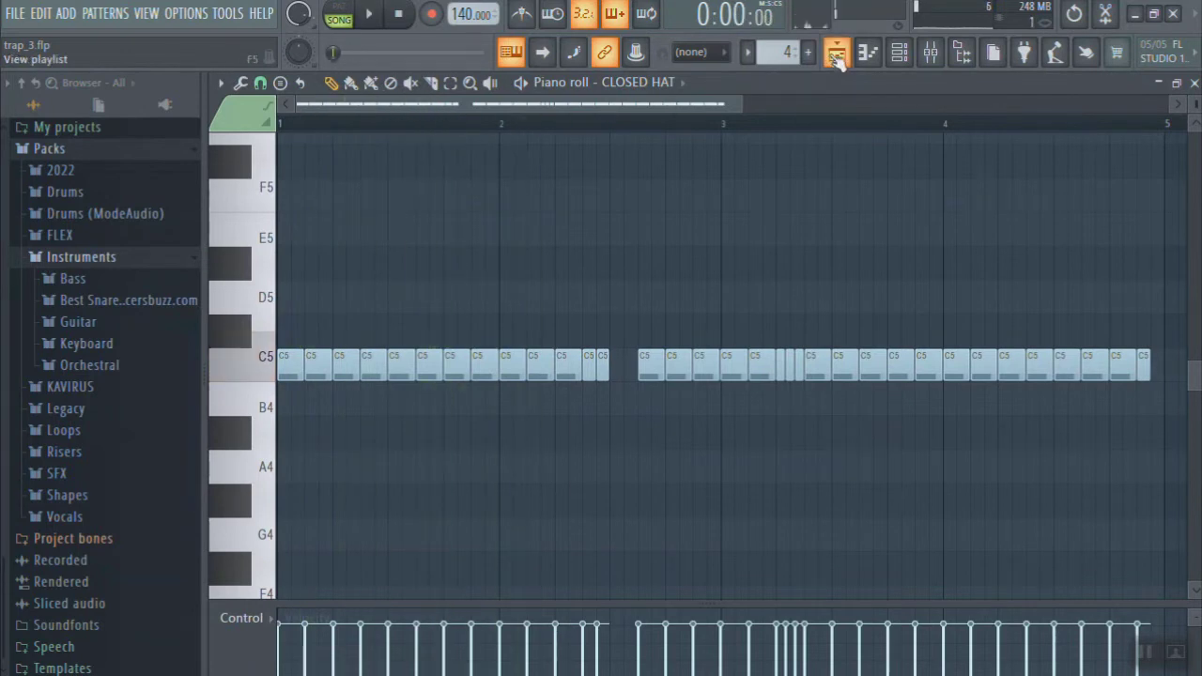
# Place the closed hat pattern twice on Track 4, covering bars 1 to 8, and play the song.
pyautogui.click(903, 54)
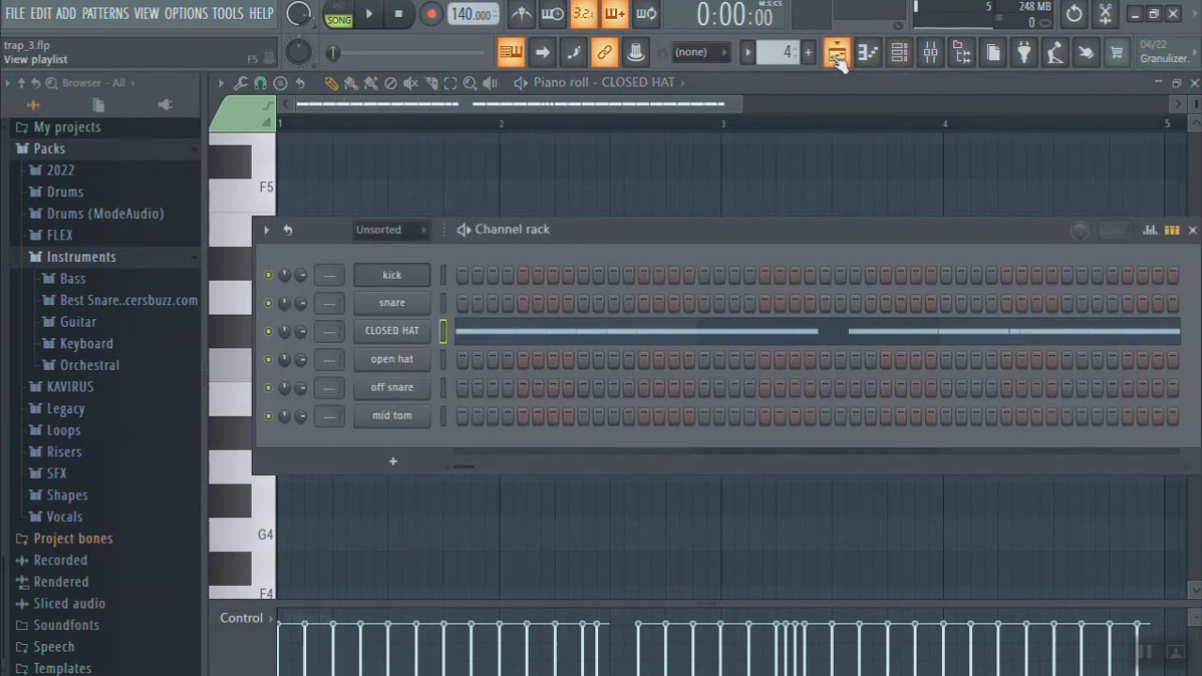
pyautogui.click(837, 55)
pyautogui.doubleClick(530, 333)
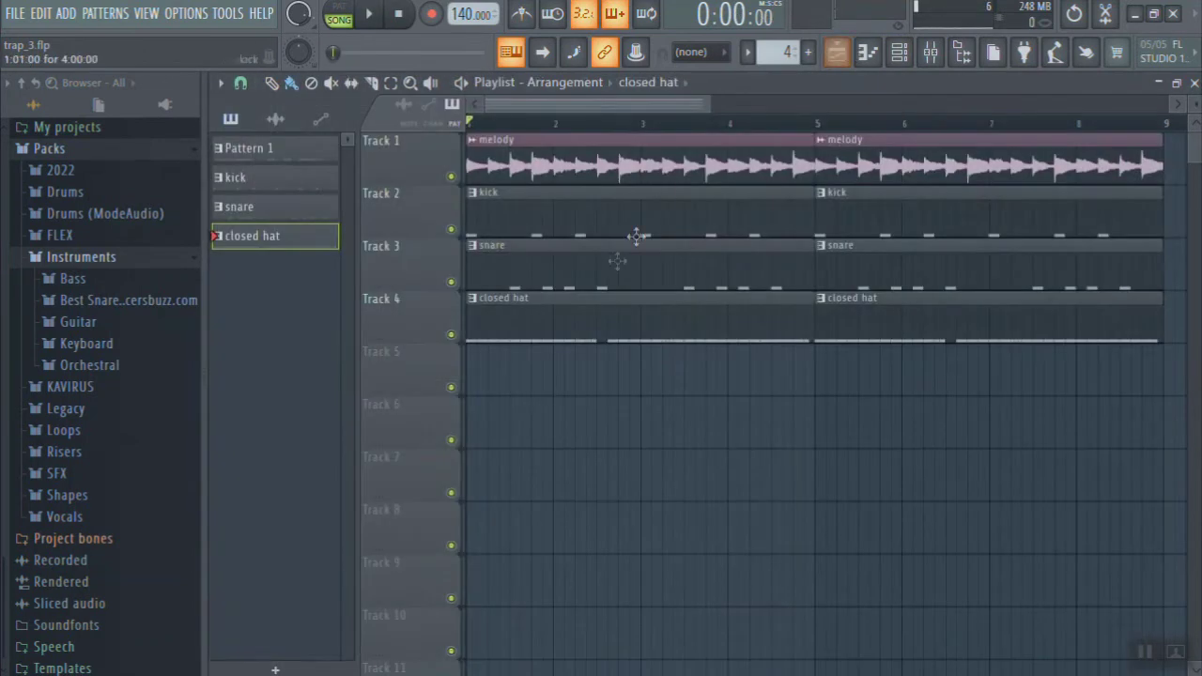
pyautogui.press('space')
pyautogui.scroll(-2, 524, 129)
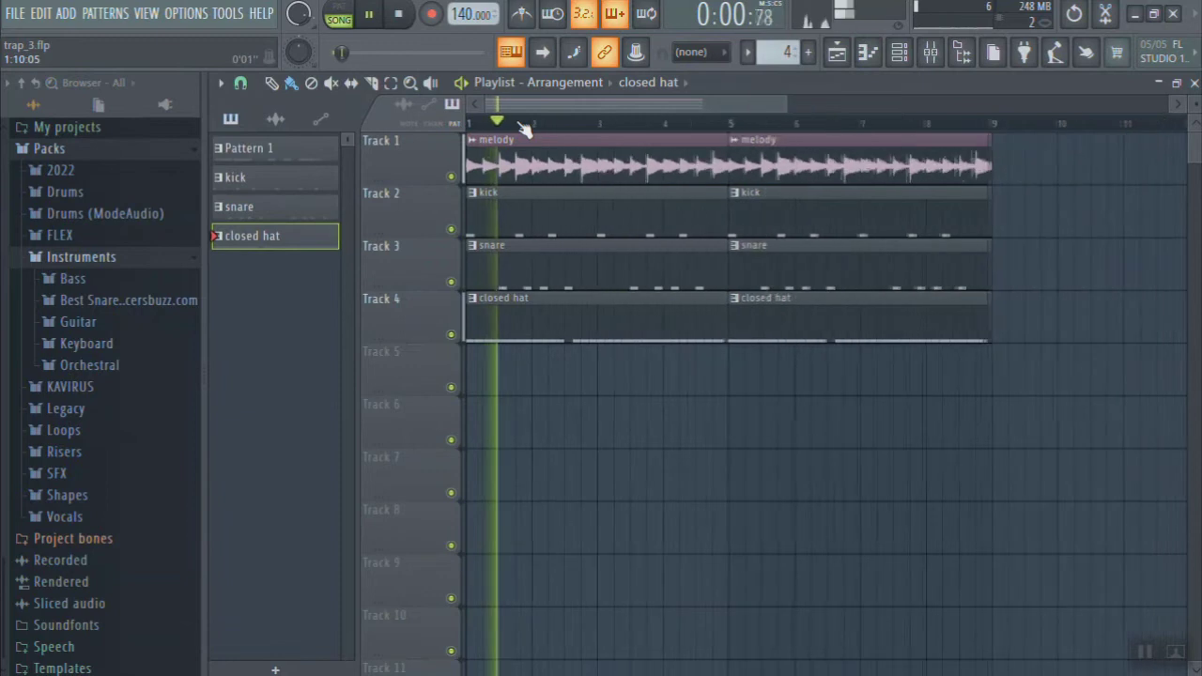
pyautogui.scroll(1, 524, 130)
pyautogui.moveTo(606, 104); pyautogui.dragTo(561, 114)
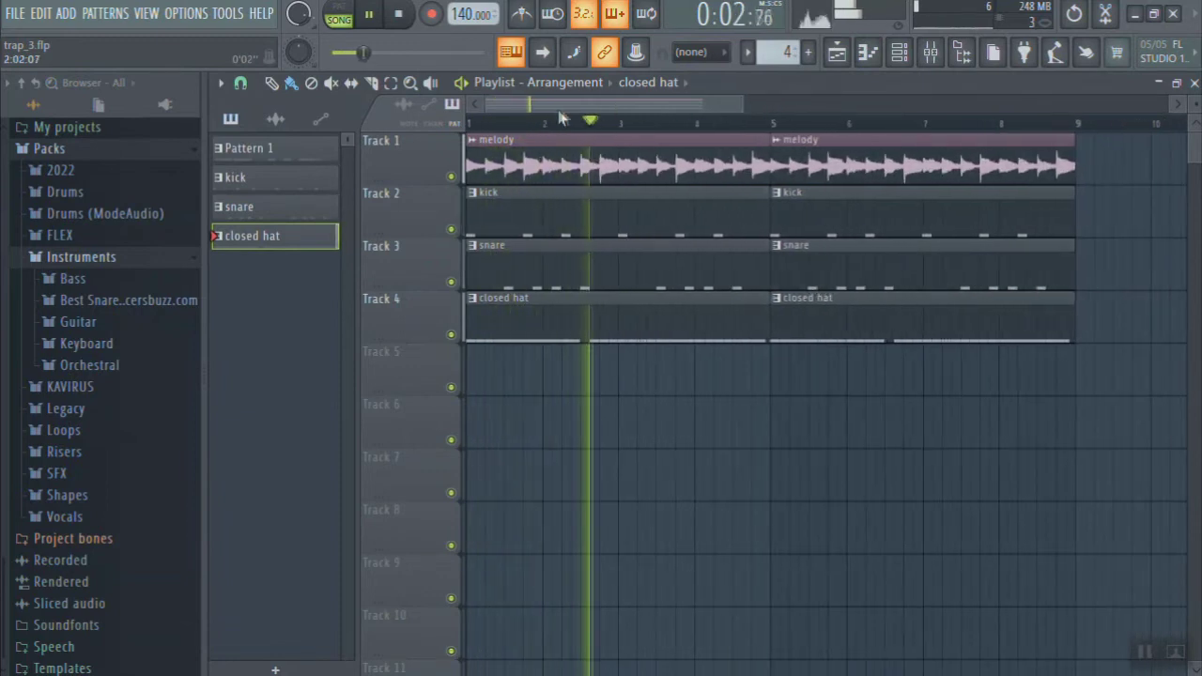
pyautogui.moveTo(734, 105); pyautogui.dragTo(705, 111)
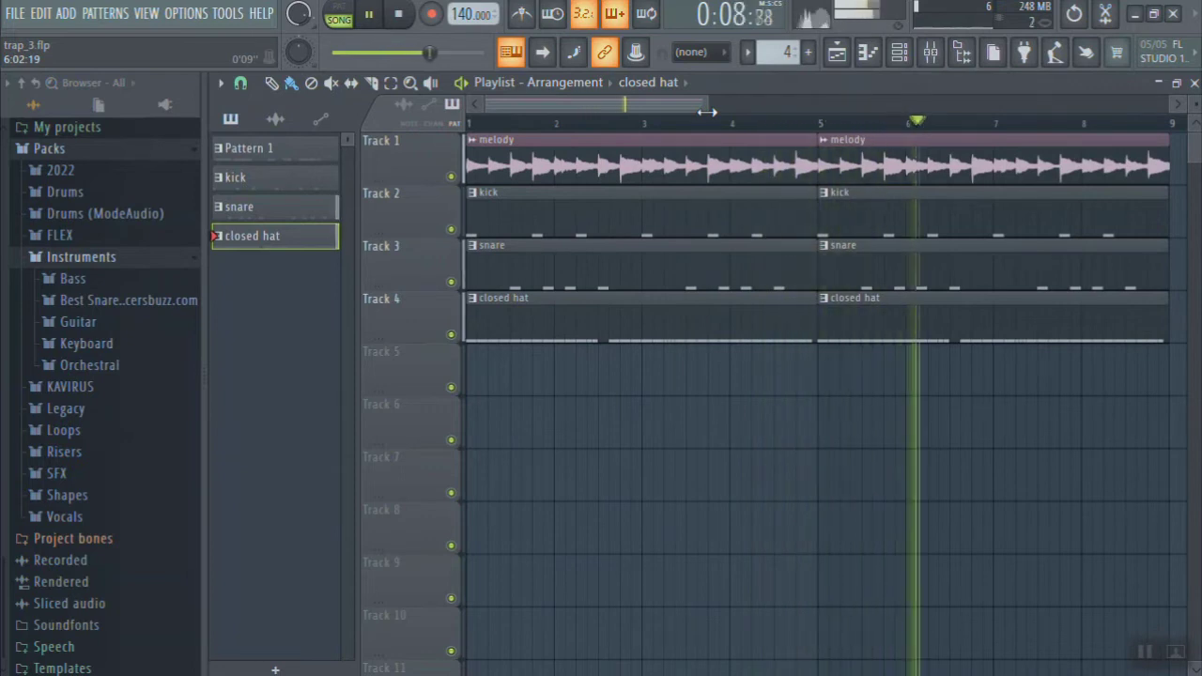
# Stop the song, randomize the velocities of the closed hat notes in the piano roll, and audition them.
pyautogui.doubleClick(896, 302)
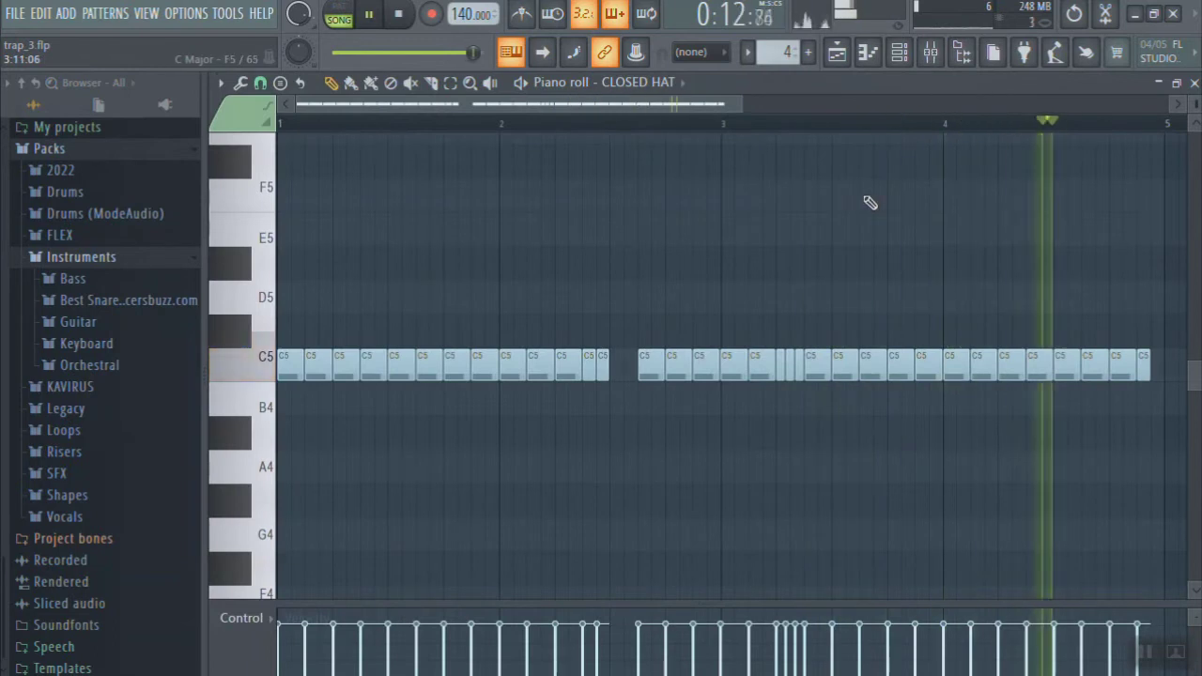
pyautogui.press('space')
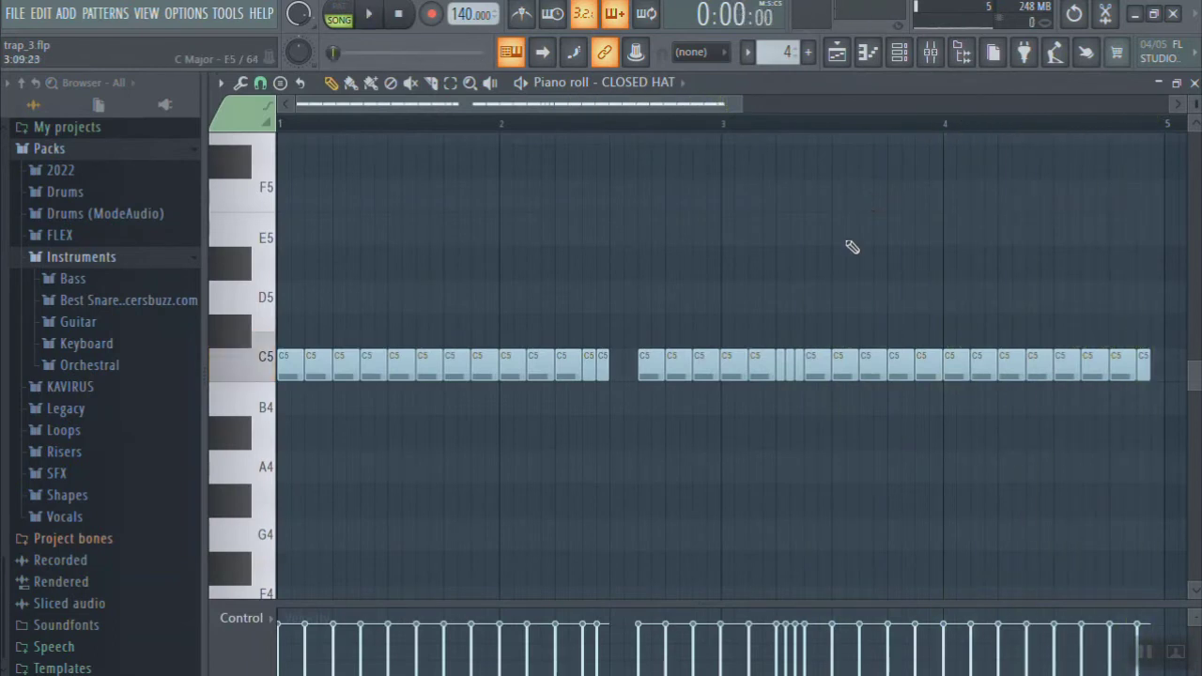
pyautogui.hotkey('alt', 'r')
pyautogui.click(509, 530)
pyautogui.press('space')
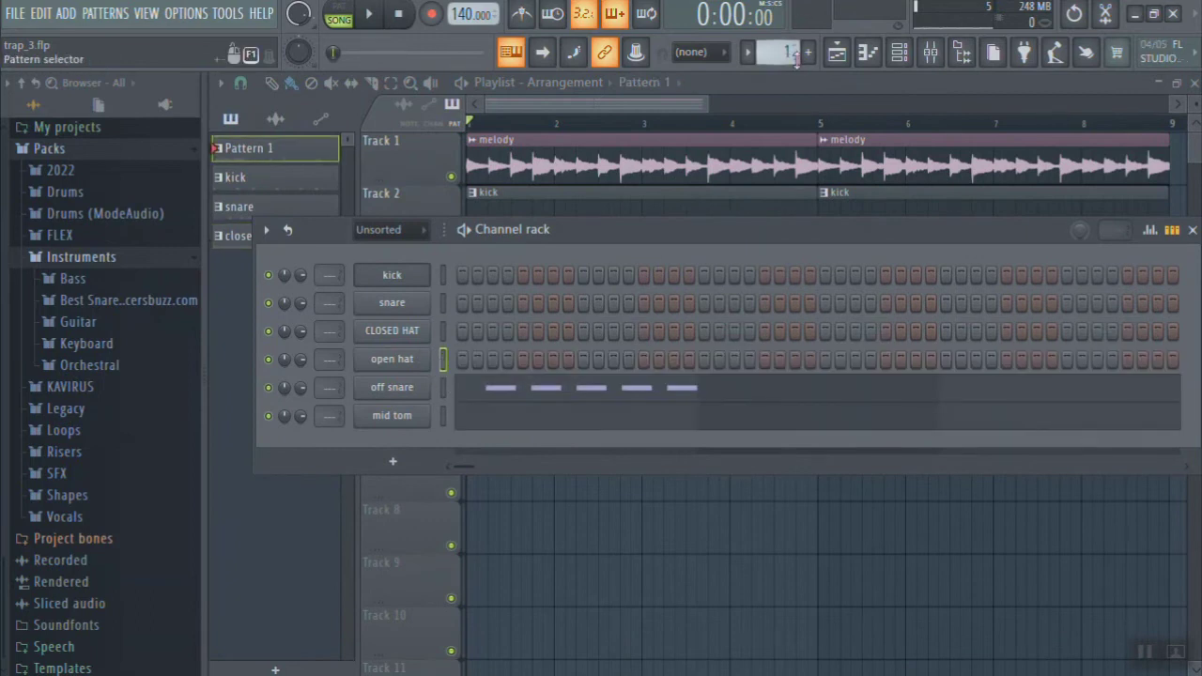
# Move the open hat notes from Pattern 1 into a new pattern named open hat.
pyautogui.click(806, 55)
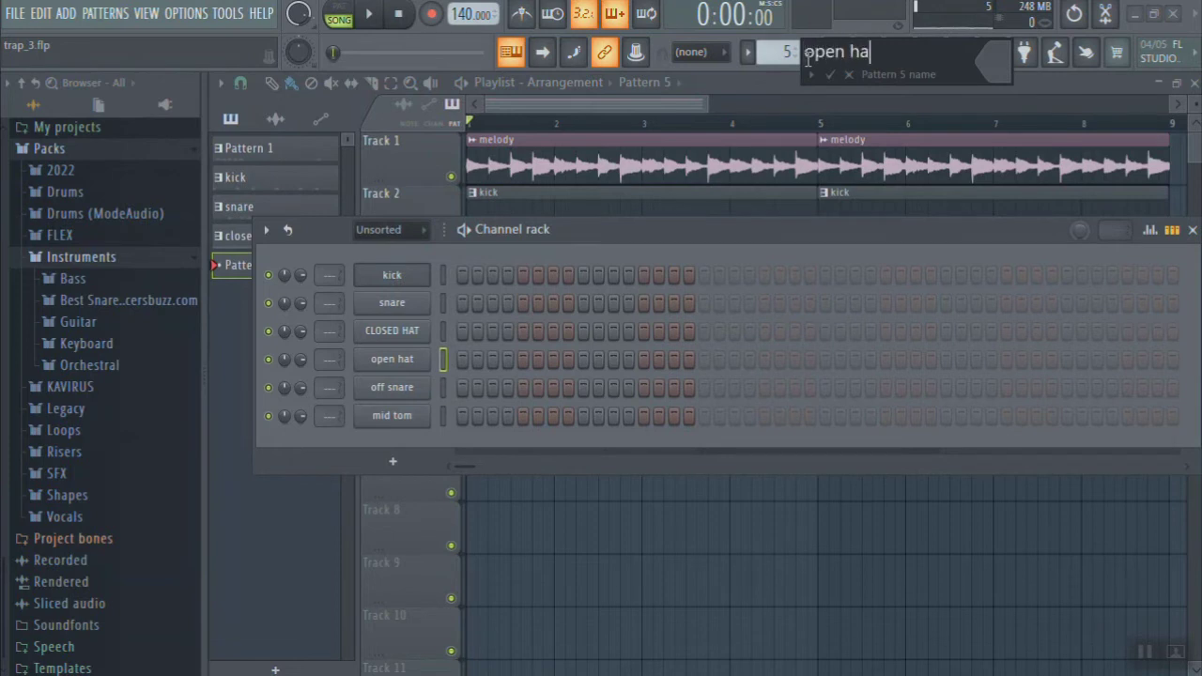
pyautogui.press('Return')
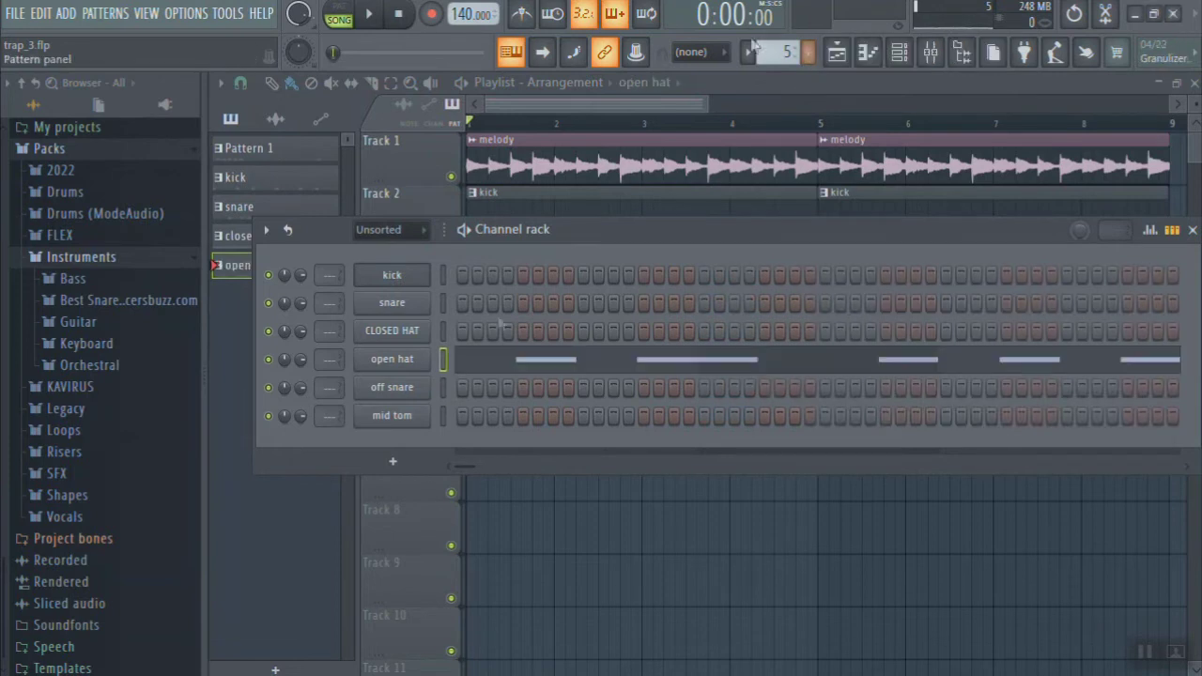
# Examine the open hat's sample settings, open its notes in the piano roll, and play the pattern with the metronome.
pyautogui.click(391, 360)
pyautogui.moveTo(563, 360); pyautogui.dragTo(559, 190)
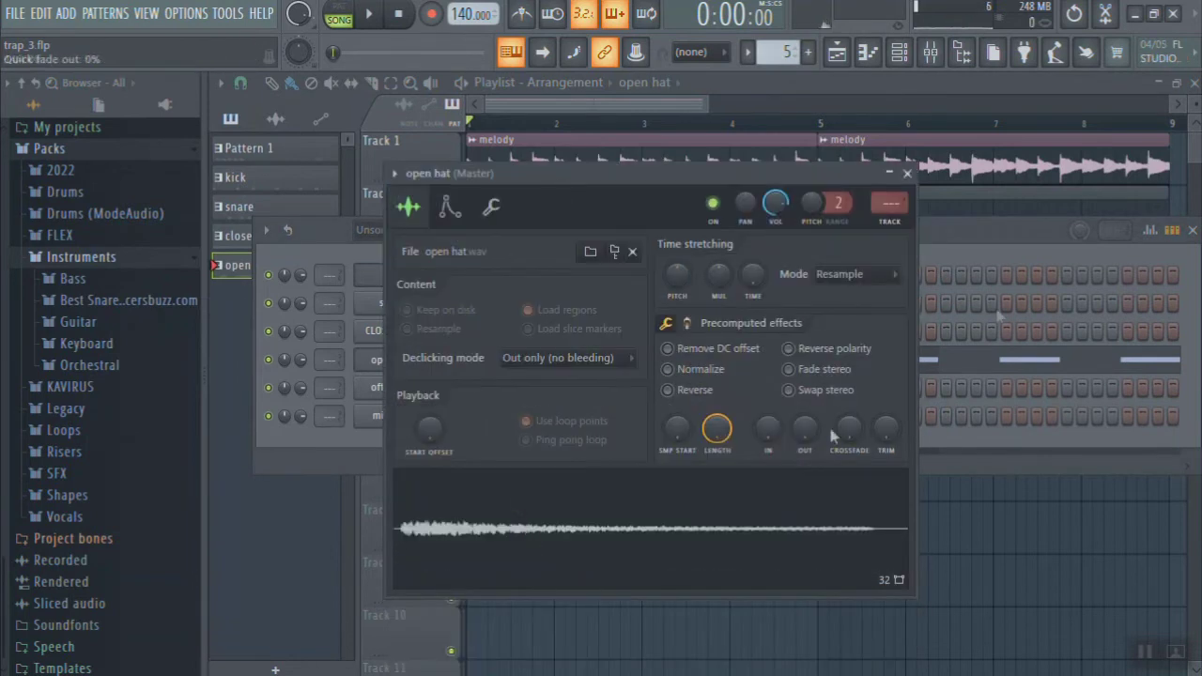
pyautogui.click(1049, 238)
pyautogui.click(539, 364)
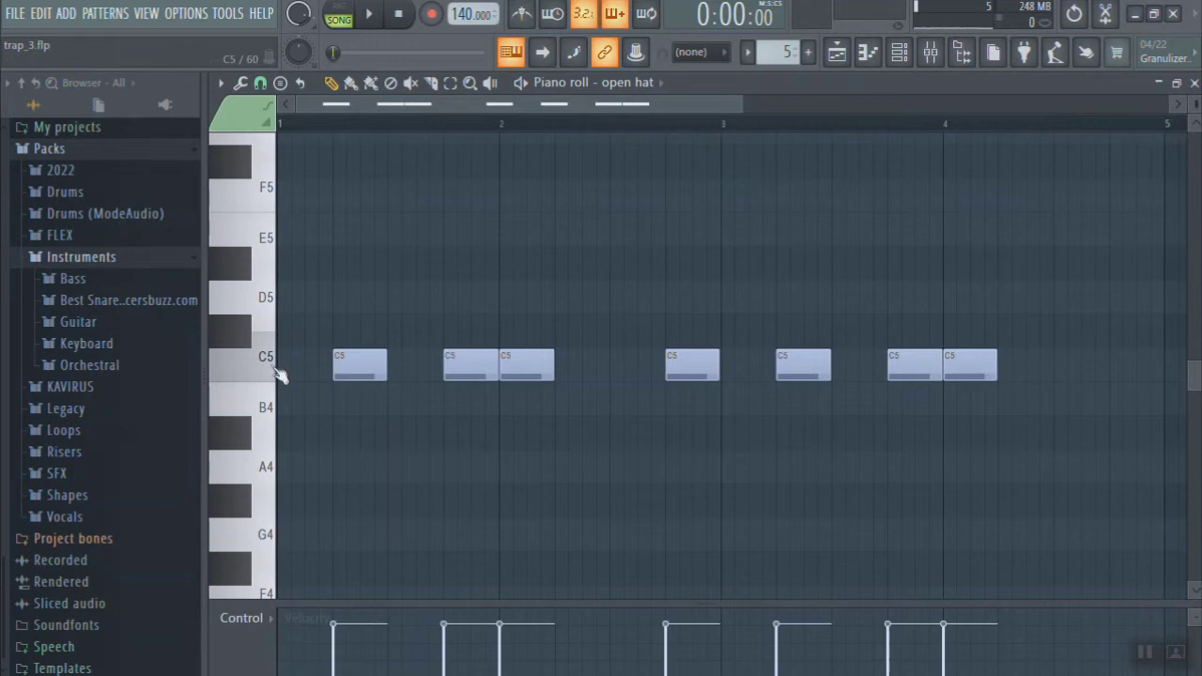
pyautogui.moveTo(300, 138); pyautogui.dragTo(259, 137)
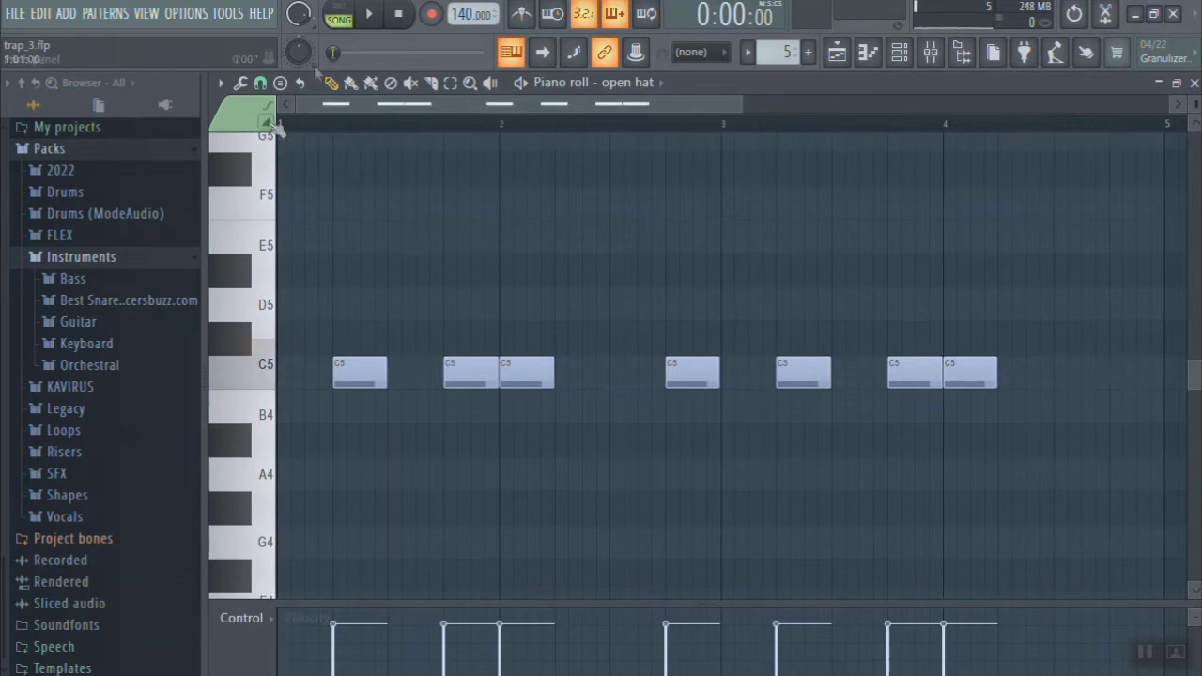
pyautogui.press('space')
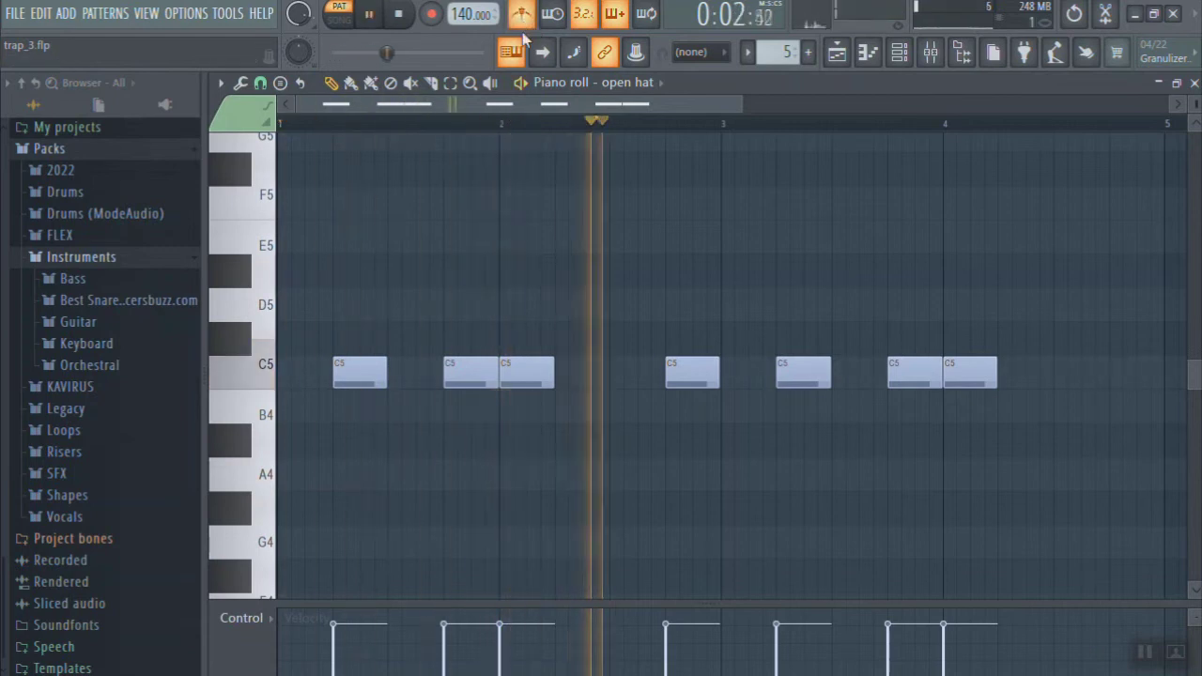
# Randomize the velocities of the open hat notes and turn off the metronome.
pyautogui.hotkey('alt', 'r')
pyautogui.click(525, 535)
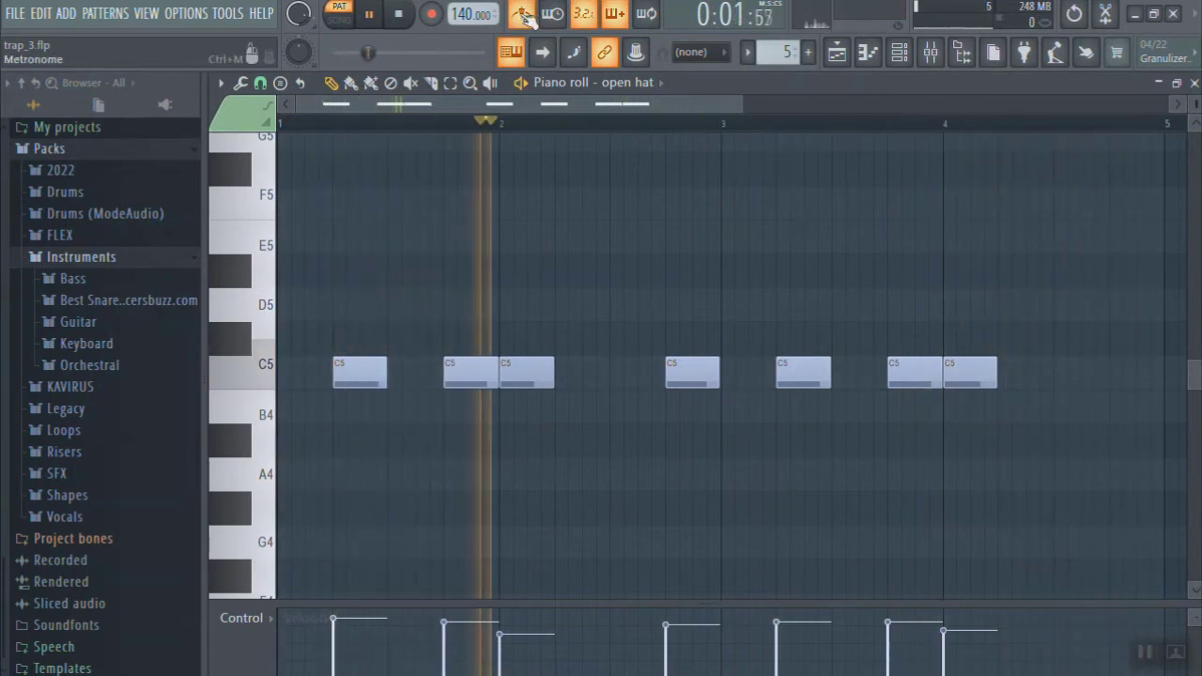
pyautogui.click(525, 19)
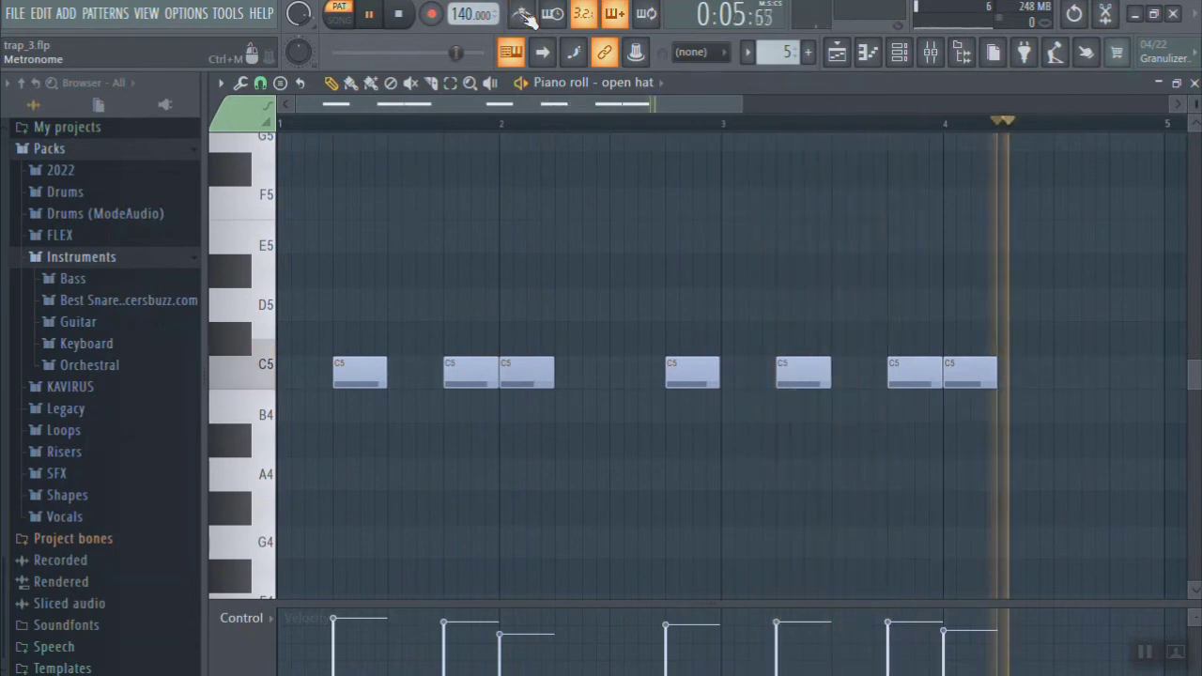
# Place the open hat pattern twice on Track 5, covering bars 1 to 8, and check its notes while the song plays.
pyautogui.press('F7')
pyautogui.click(571, 100)
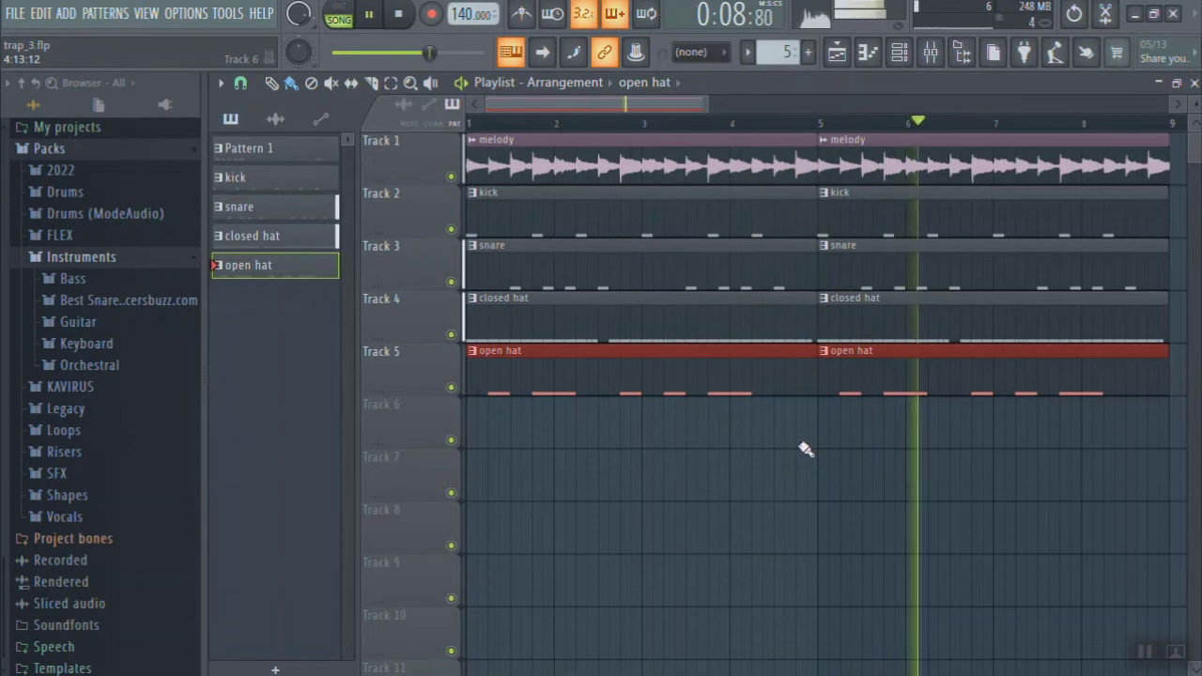
pyautogui.doubleClick(674, 385)
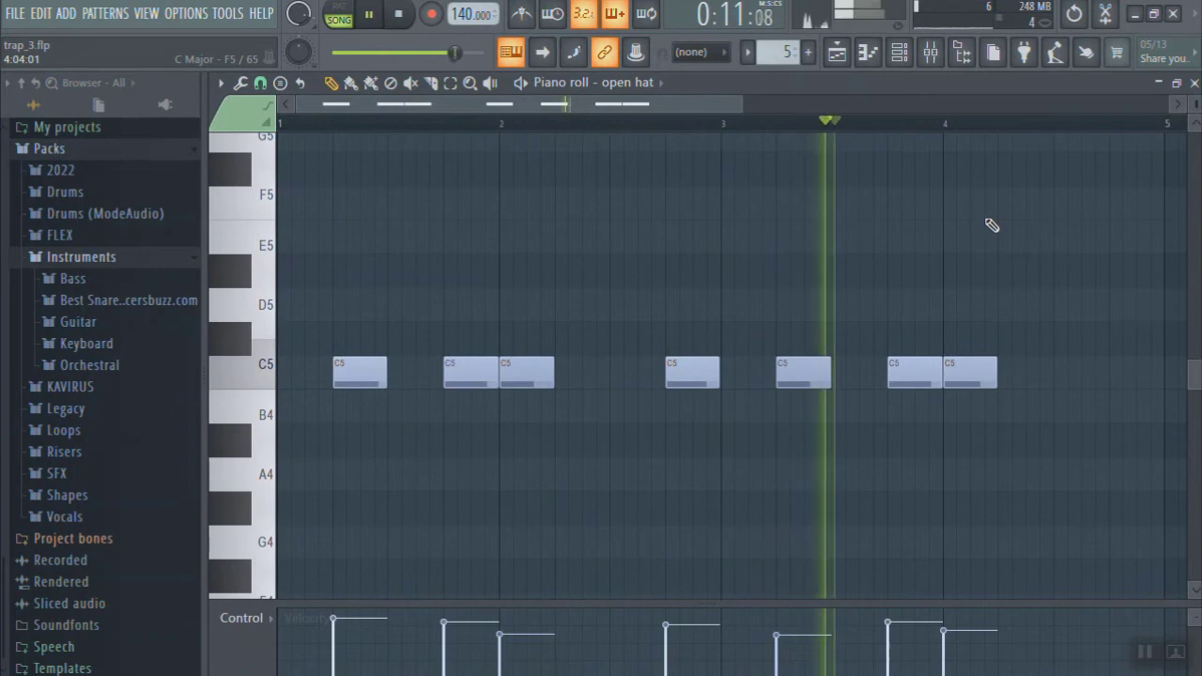
# Move the off snare notes from Pattern 1 into a new pattern named off snare.
pyautogui.press('Escape')
pyautogui.press('Escape')
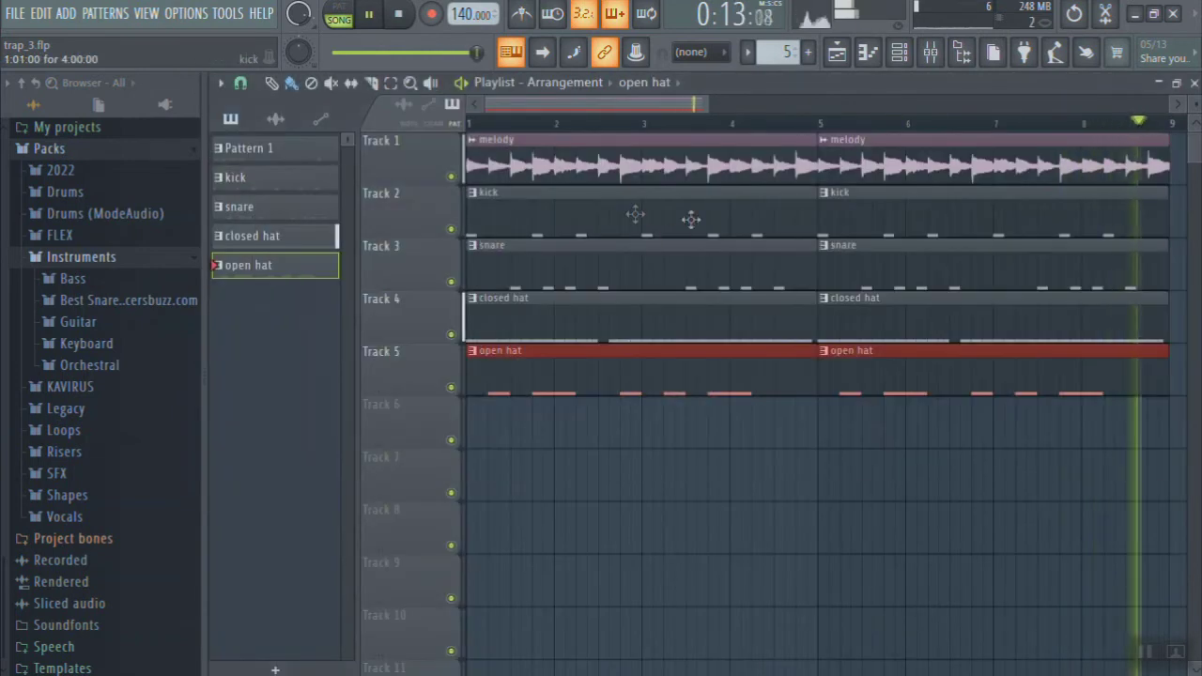
pyautogui.click(899, 53)
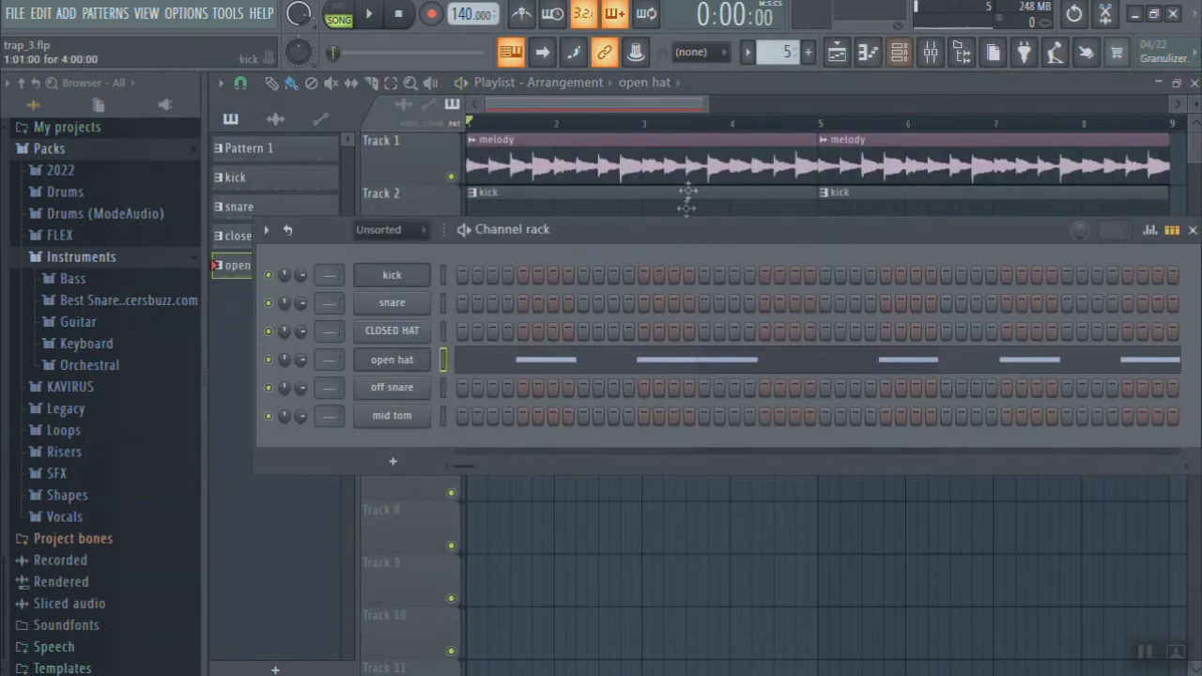
pyautogui.press('KP_Add')
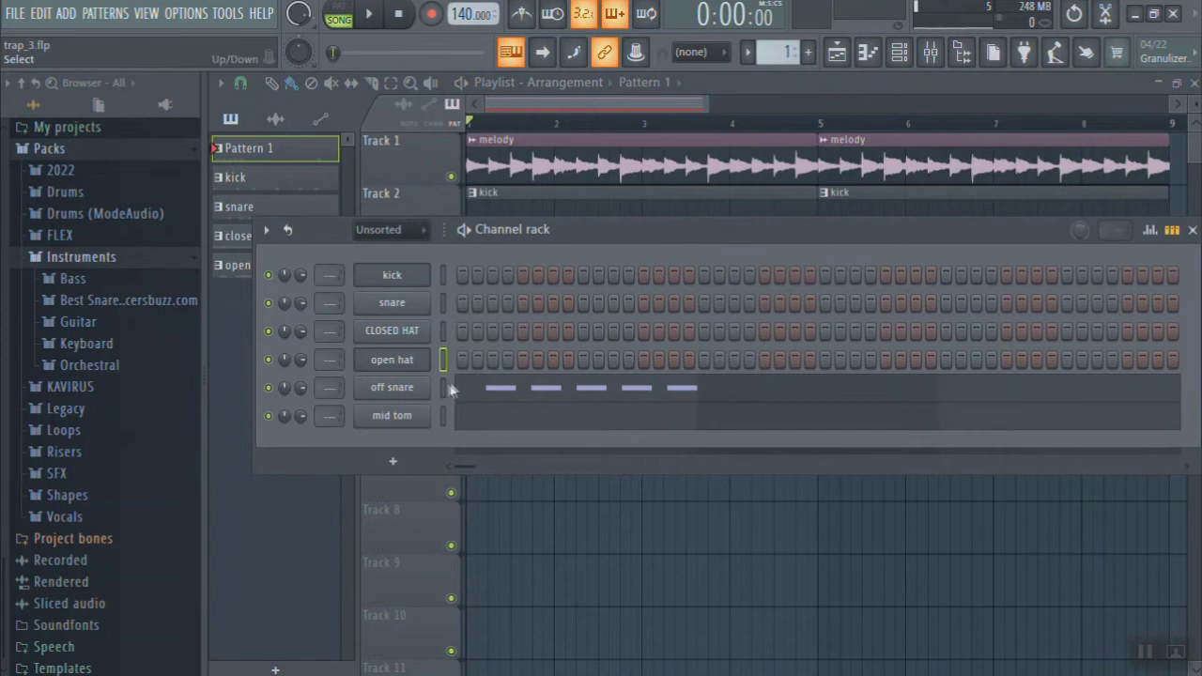
pyautogui.hotkey('ctrl', 'x')
pyautogui.click(807, 52)
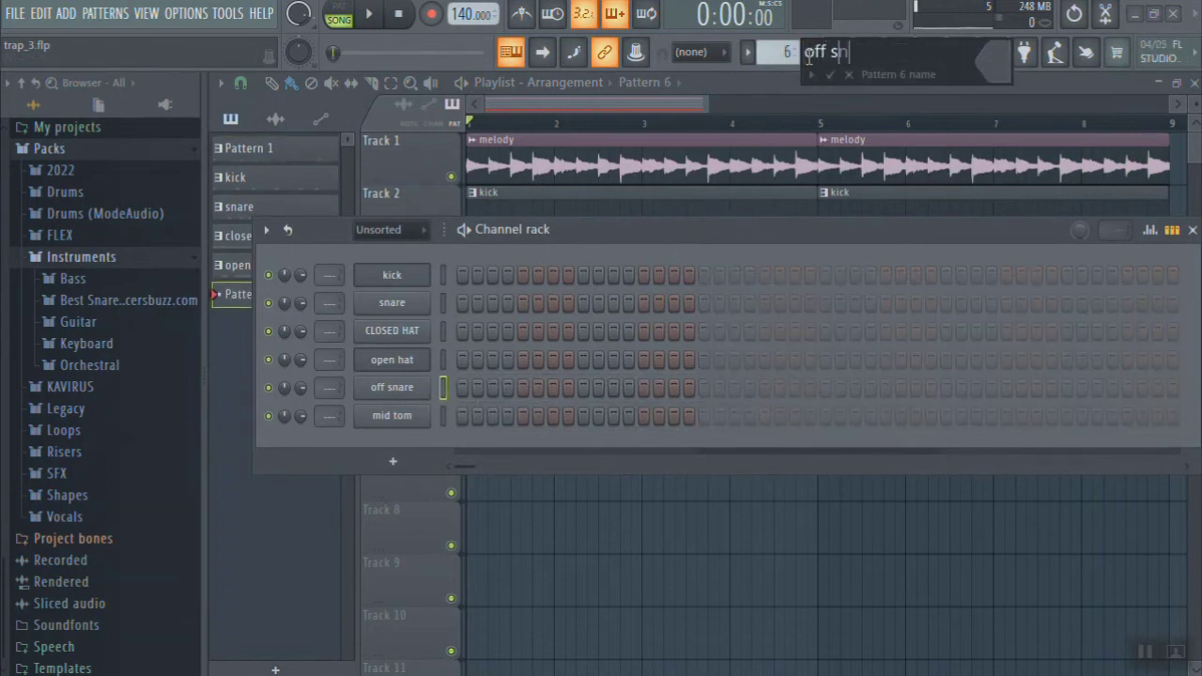
pyautogui.write('off snare')
pyautogui.press('Return')
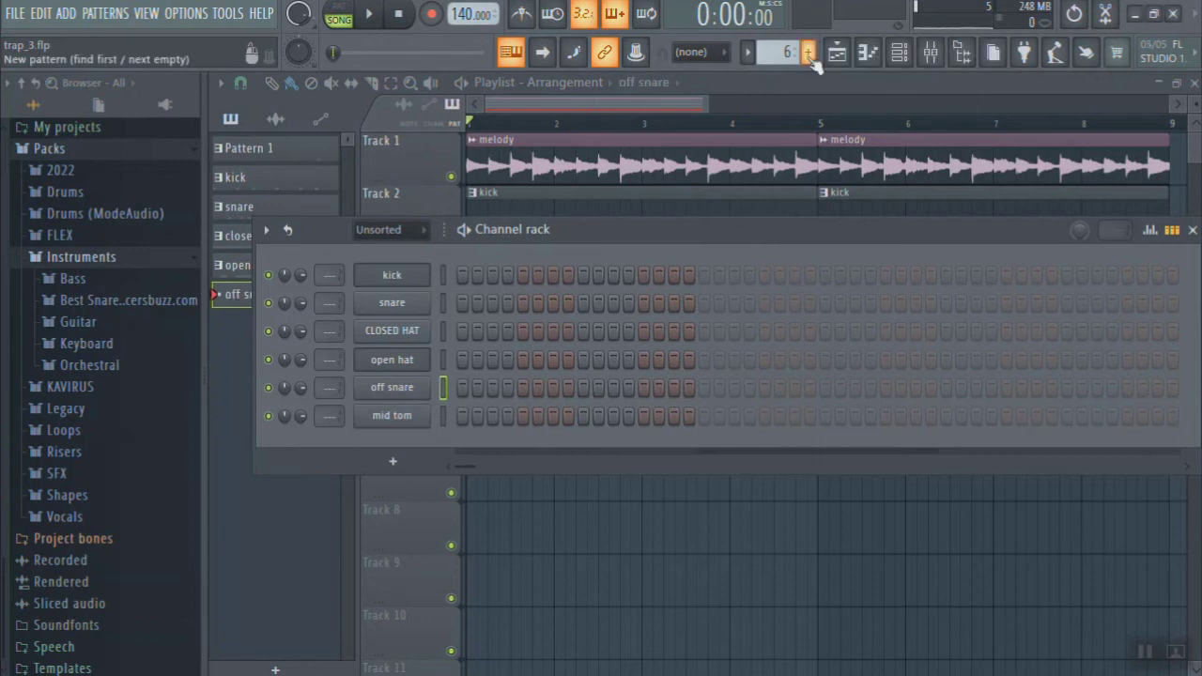
pyautogui.hotkey('ctrl', 'v')
pyautogui.press('F6')
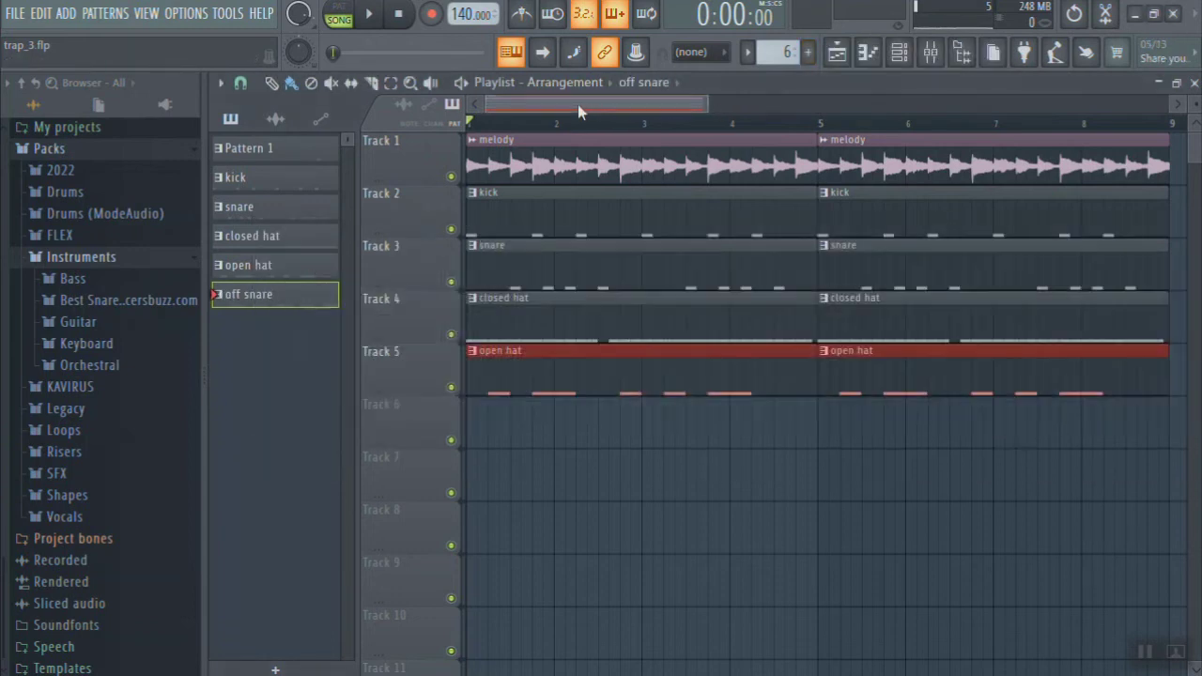
# Examine the off snare's sample settings, open its notes in the piano roll, and play the pattern.
pyautogui.click(903, 55)
pyautogui.click(402, 388)
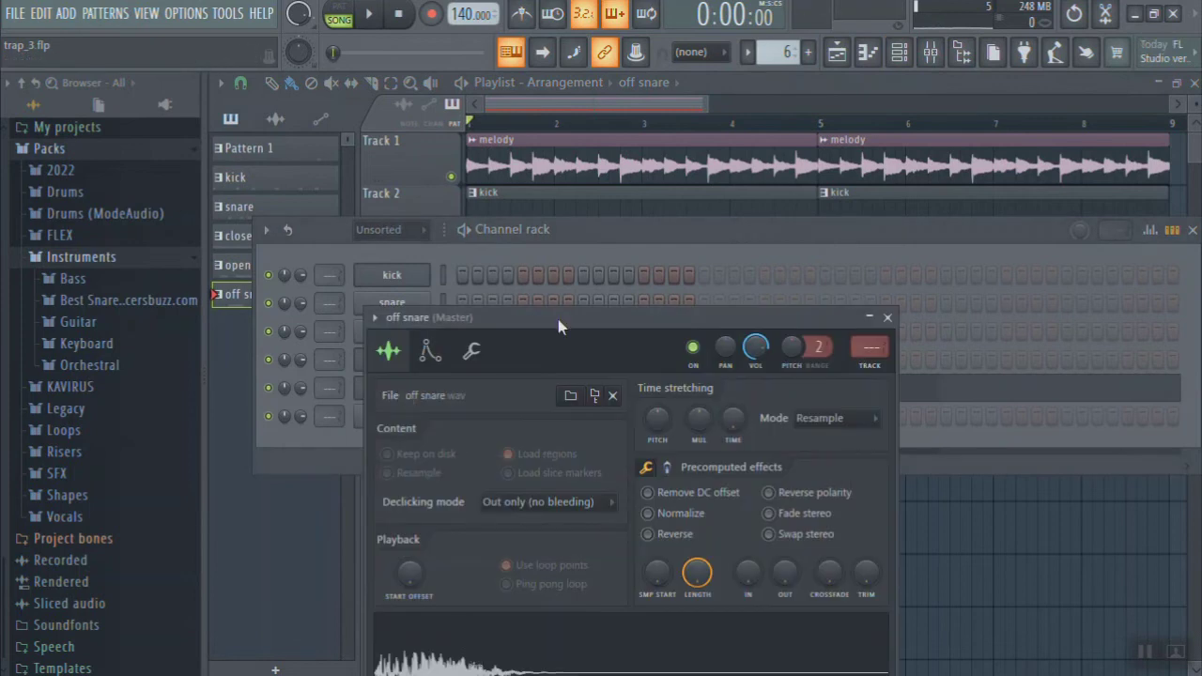
pyautogui.moveTo(558, 320); pyautogui.dragTo(548, 194)
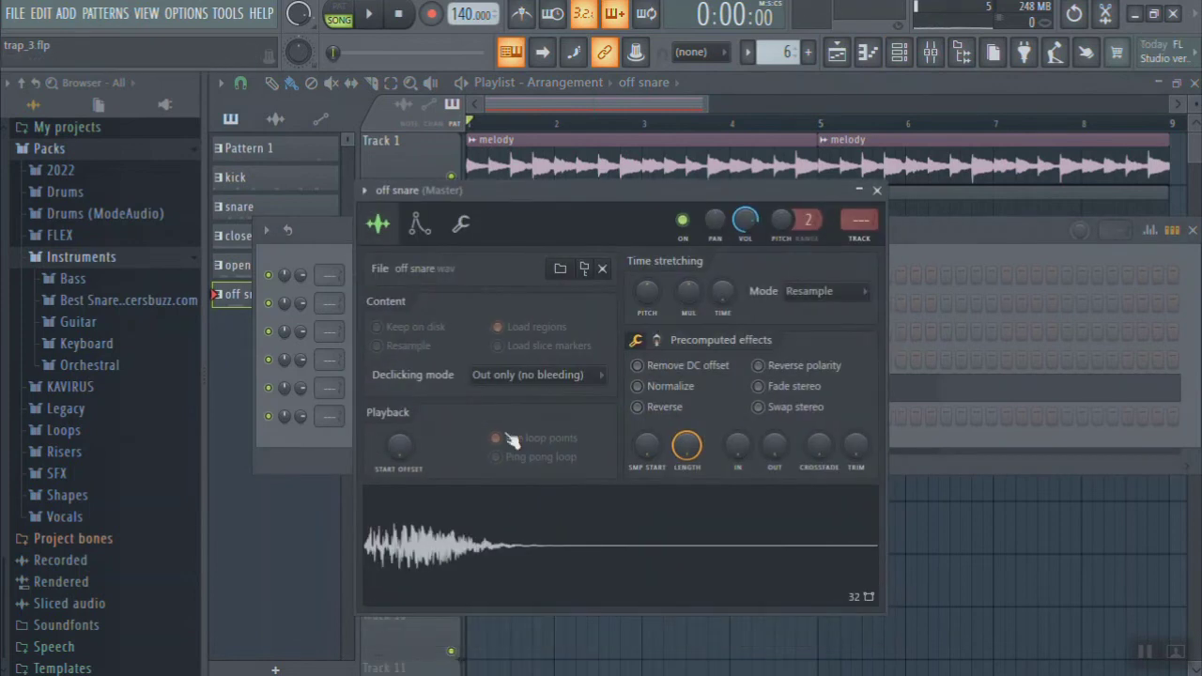
pyautogui.click(1033, 239)
pyautogui.click(586, 388)
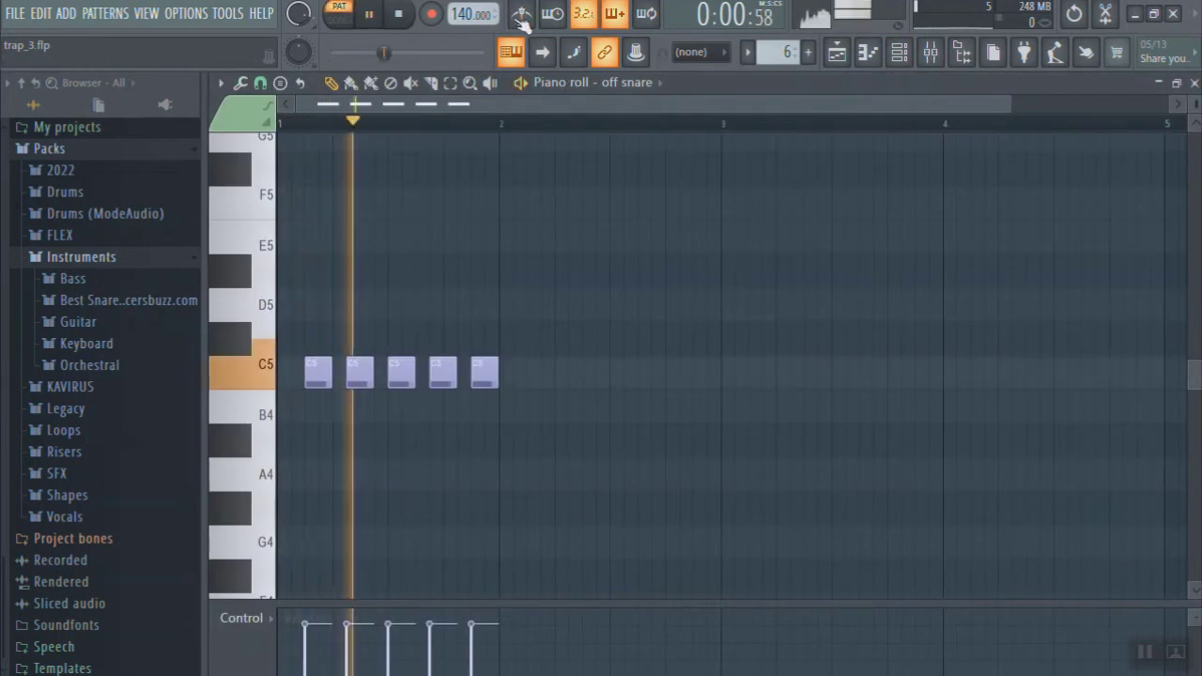
pyautogui.press('space')
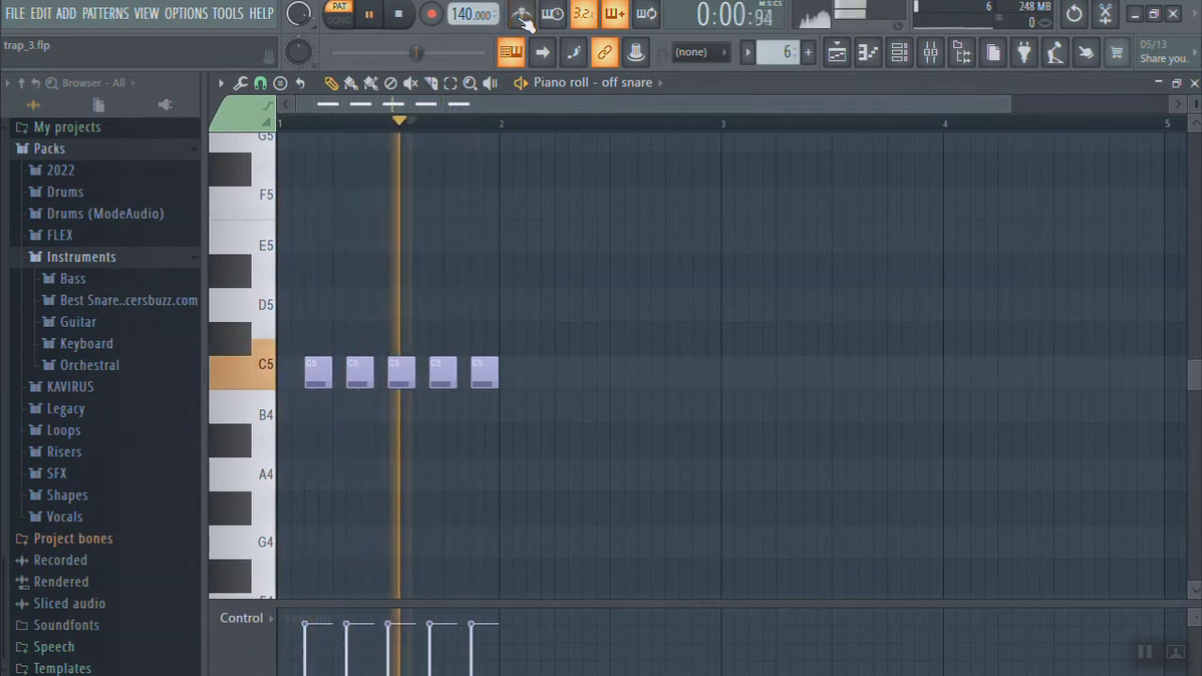
pyautogui.press('space')
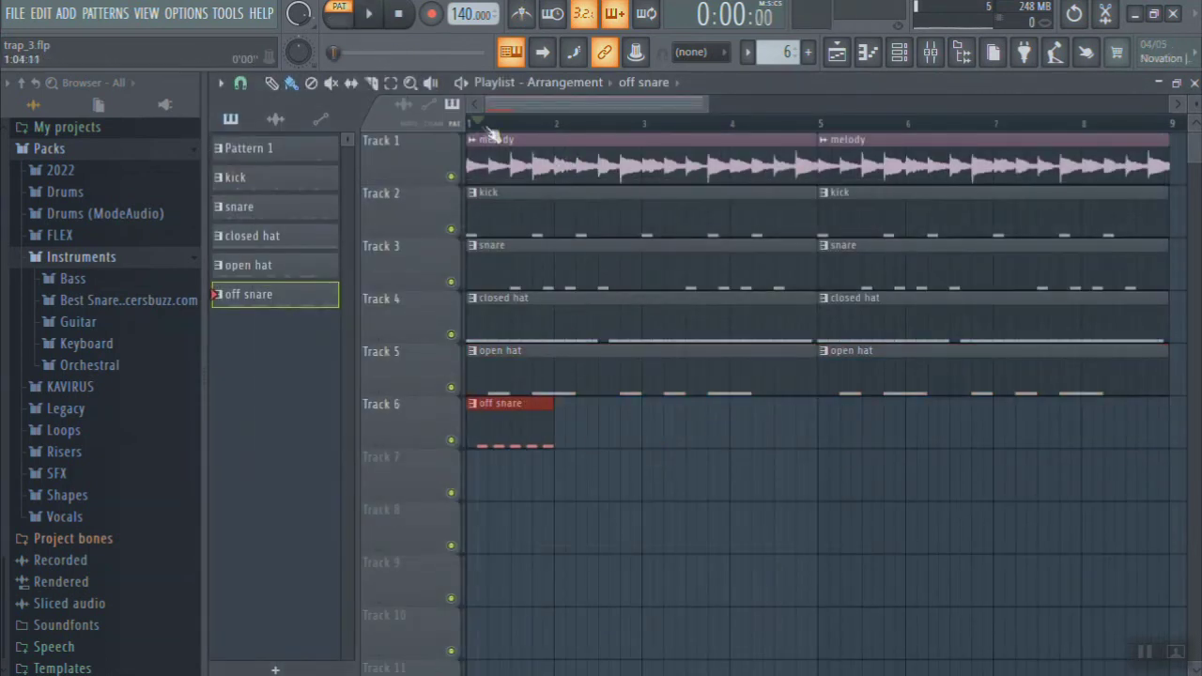
# Place the off snare pattern on Track 6 at bars 1 and 5, and check its notes while the song plays.
pyautogui.click(831, 436)
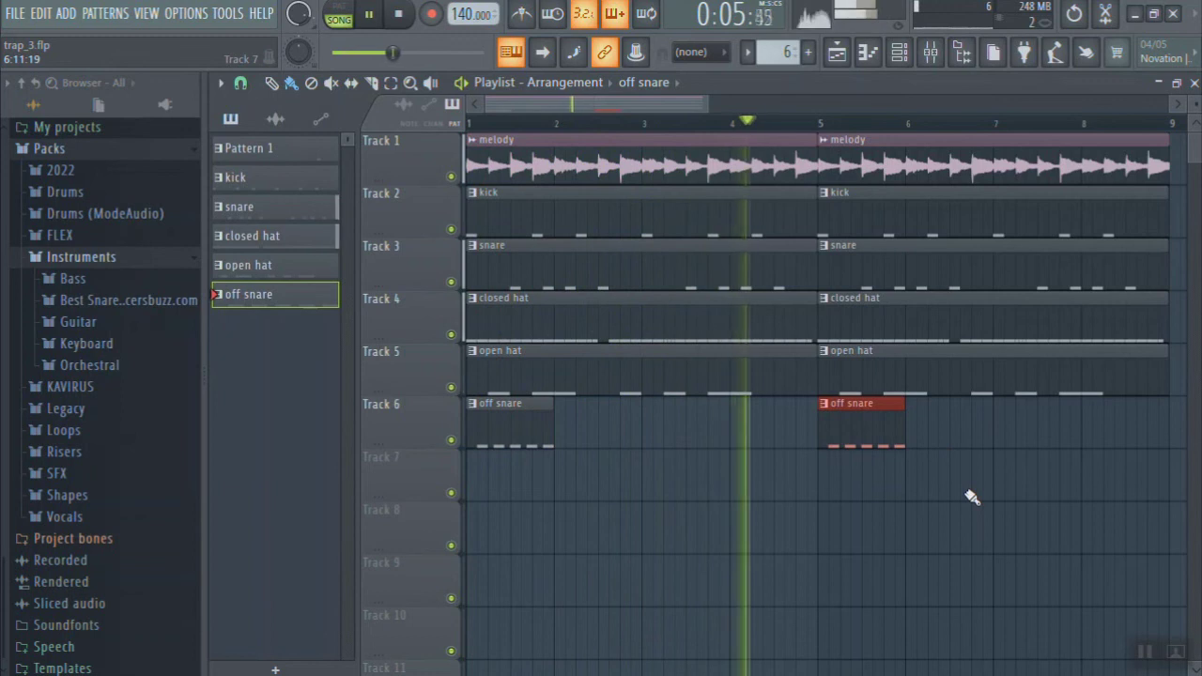
pyautogui.doubleClick(853, 439)
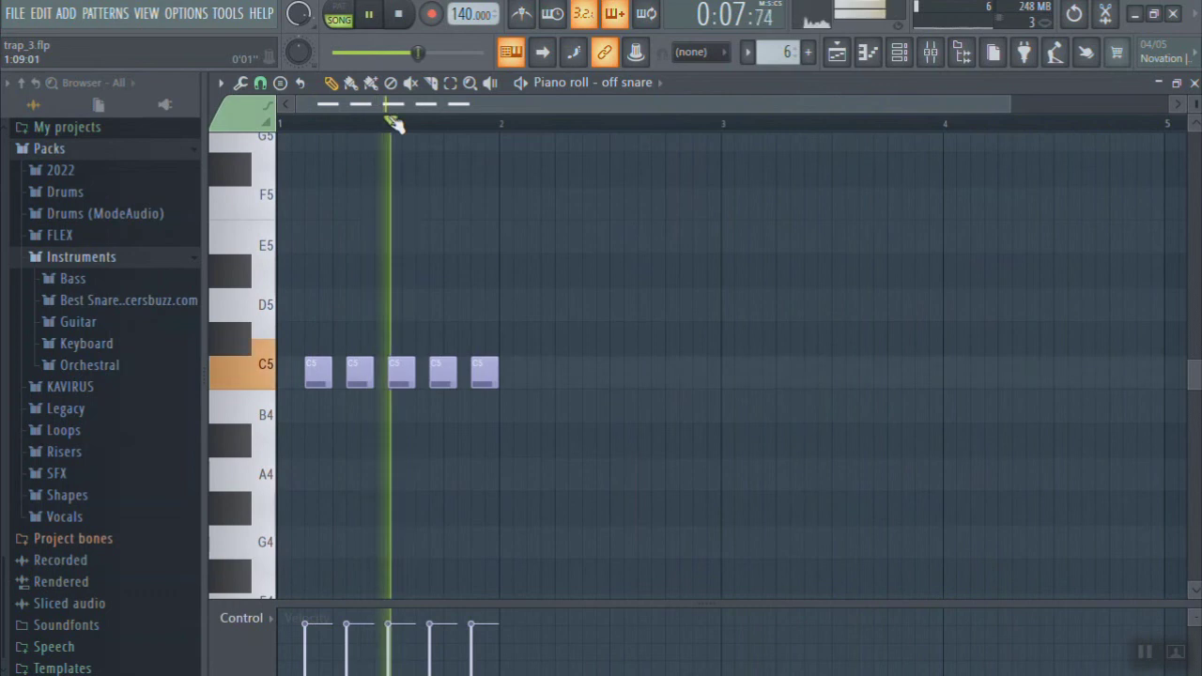
pyautogui.press('space')
pyautogui.press('F5')
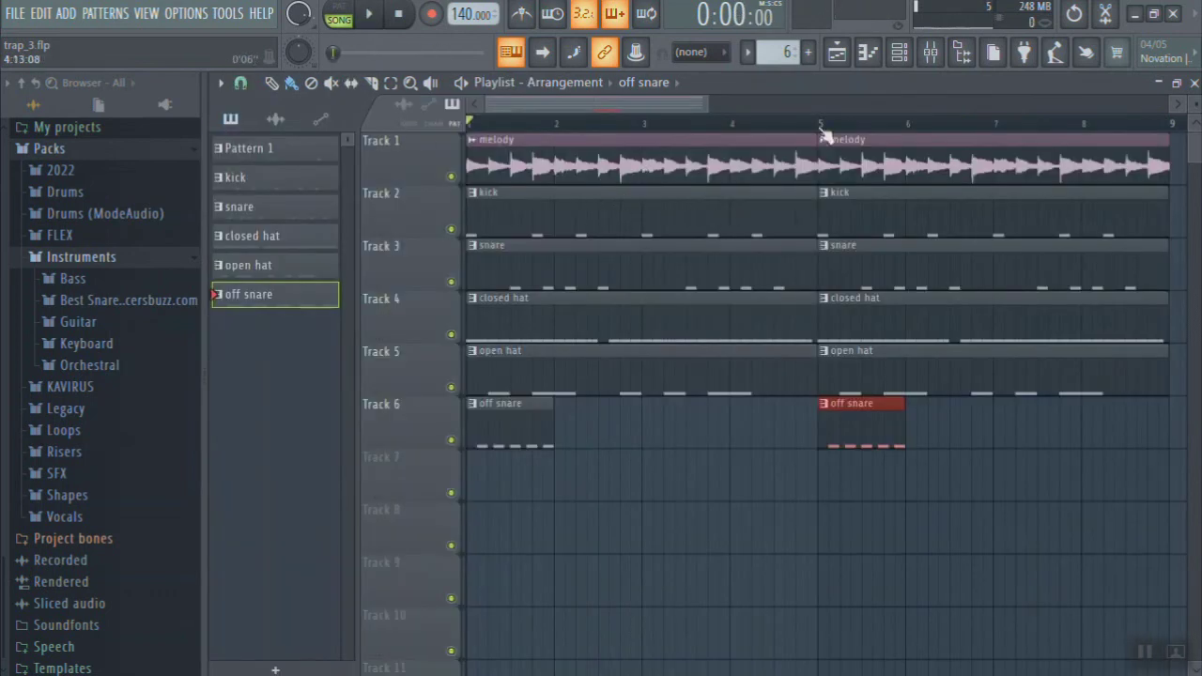
# Rename Pattern 1, which holds the remaining mid tom notes, as mid tom.
pyautogui.click(904, 53)
pyautogui.scroll(5, 550, 237)
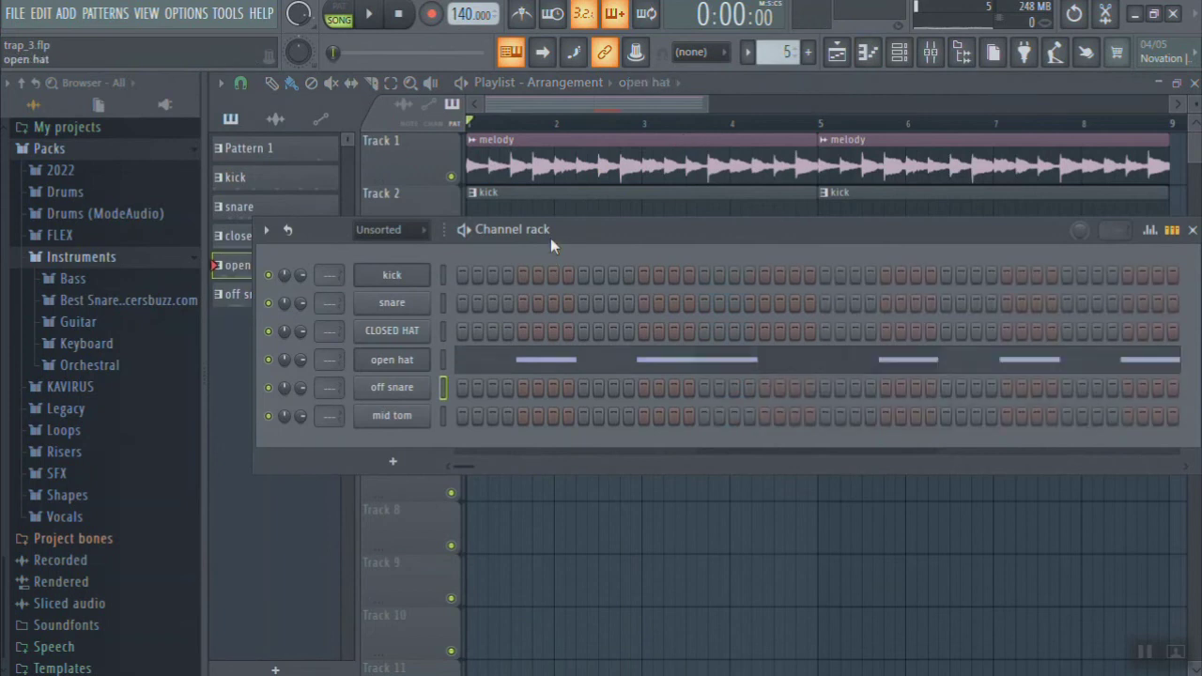
pyautogui.click(446, 417)
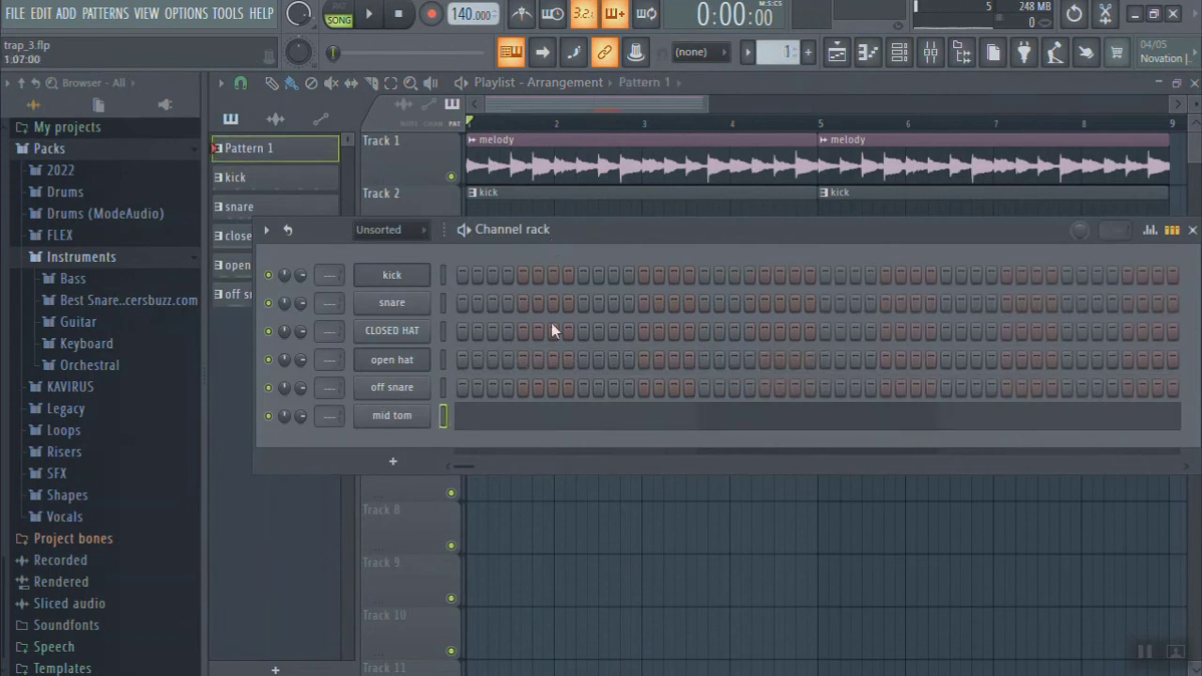
pyautogui.press('F2')
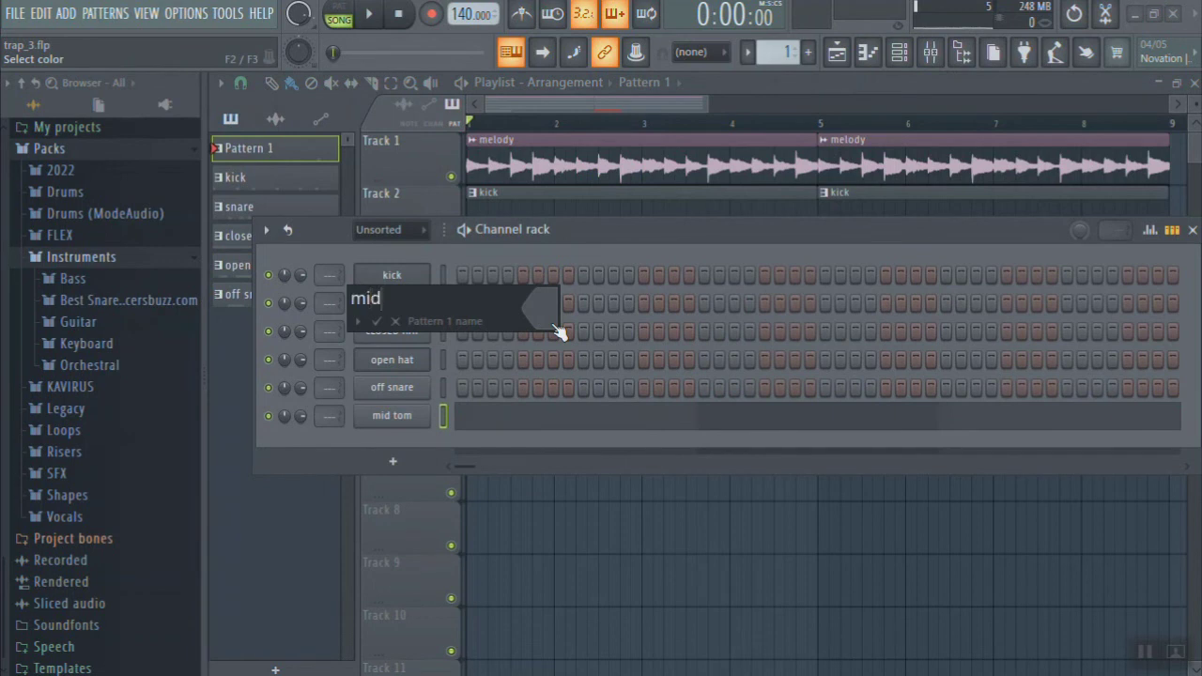
pyautogui.press('Return')
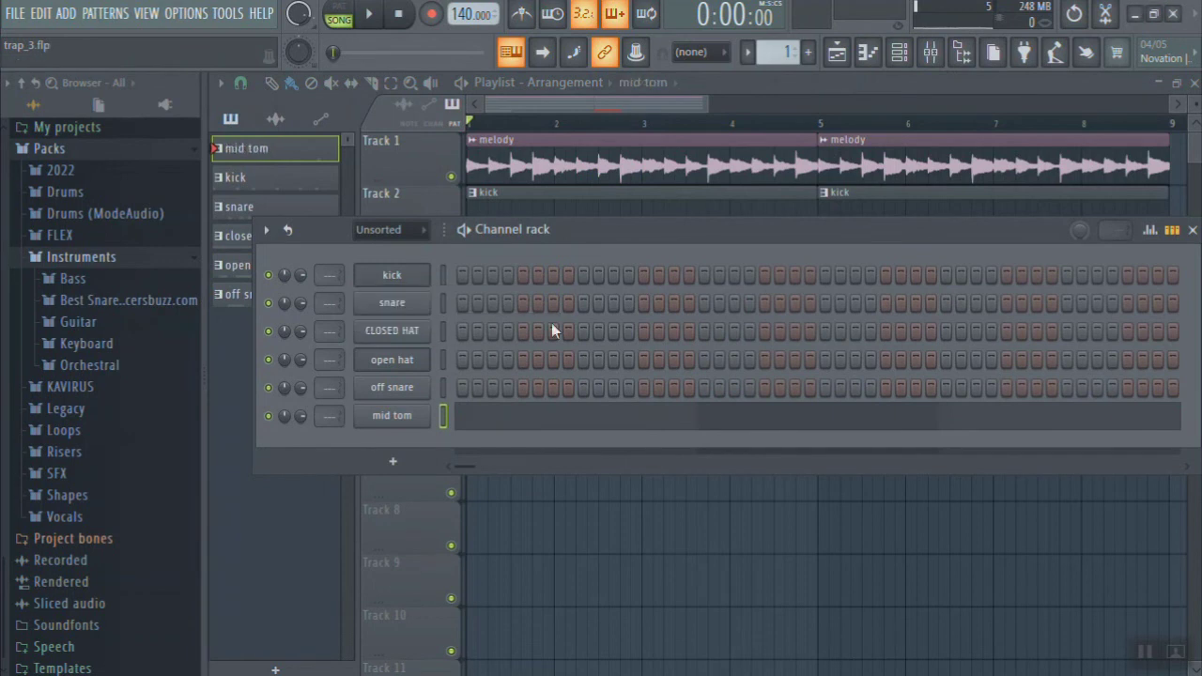
# Examine the mid tom's sample settings, open its notes in the piano roll, and play the pattern with the metronome.
pyautogui.click(378, 421)
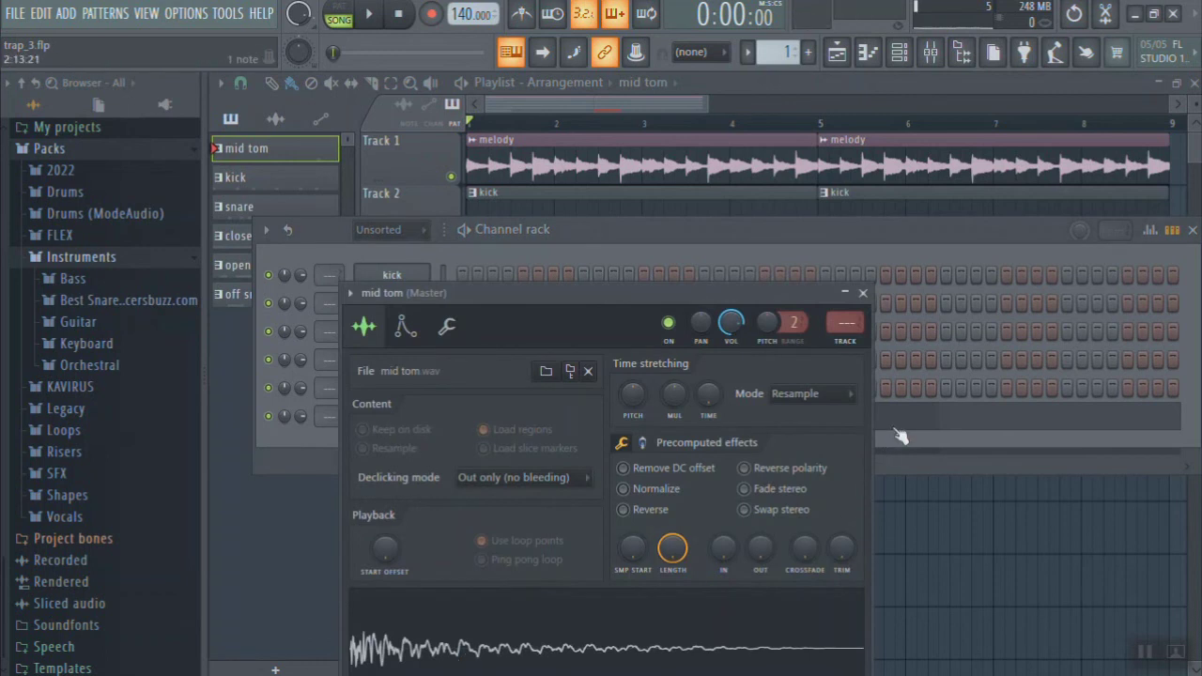
pyautogui.press('F7')
pyautogui.scroll(-2, 661, 123)
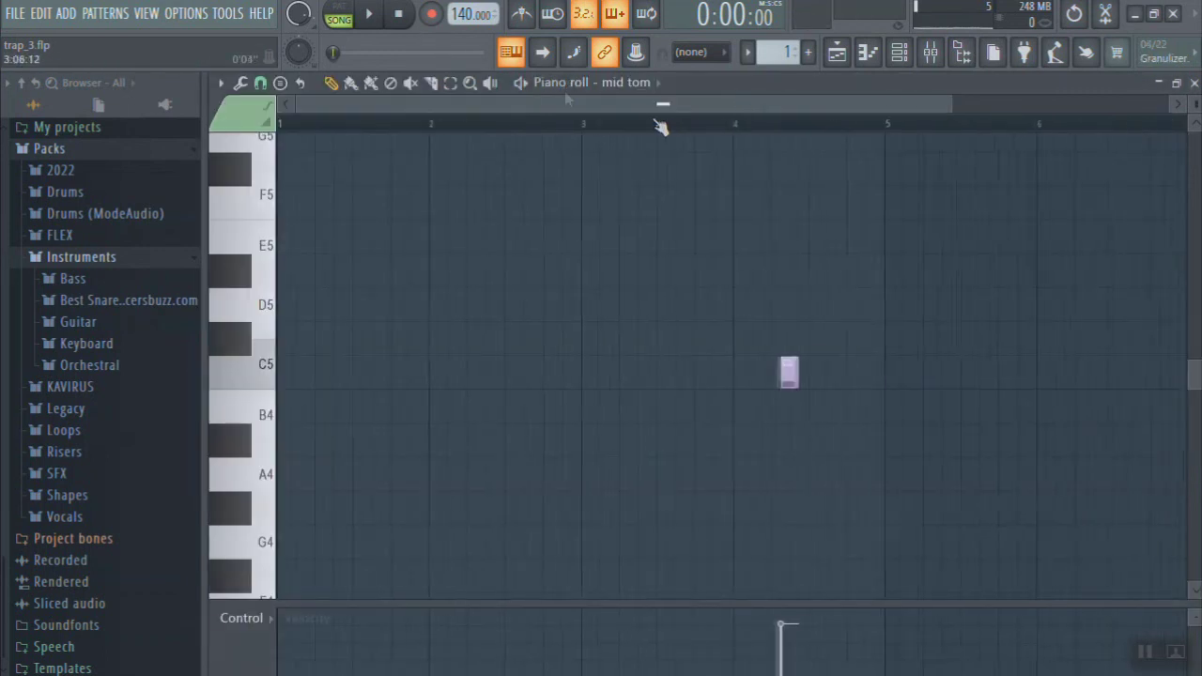
pyautogui.click(339, 13)
pyautogui.press('space')
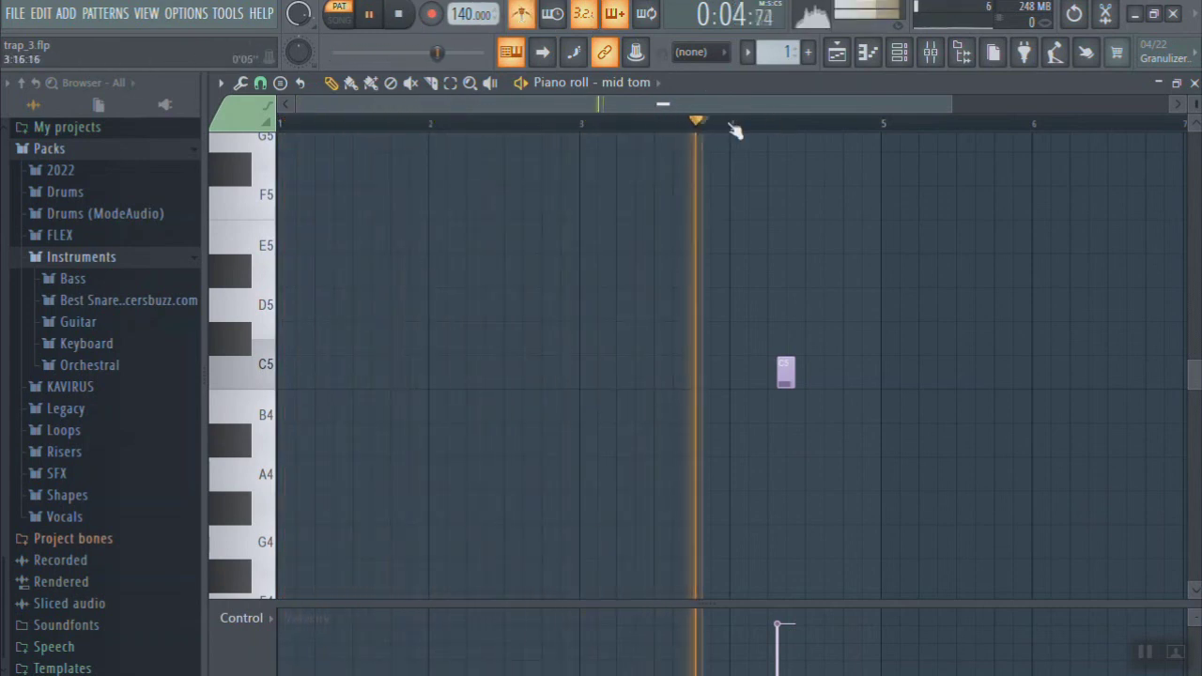
pyautogui.click(731, 125)
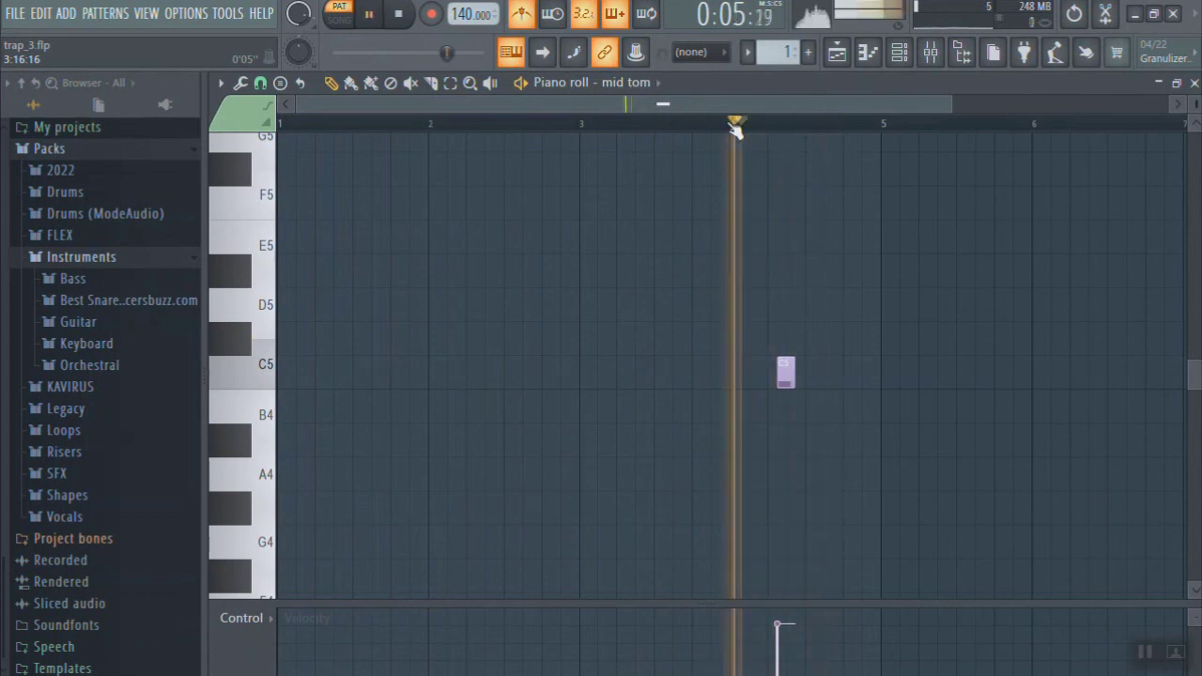
pyautogui.press('space')
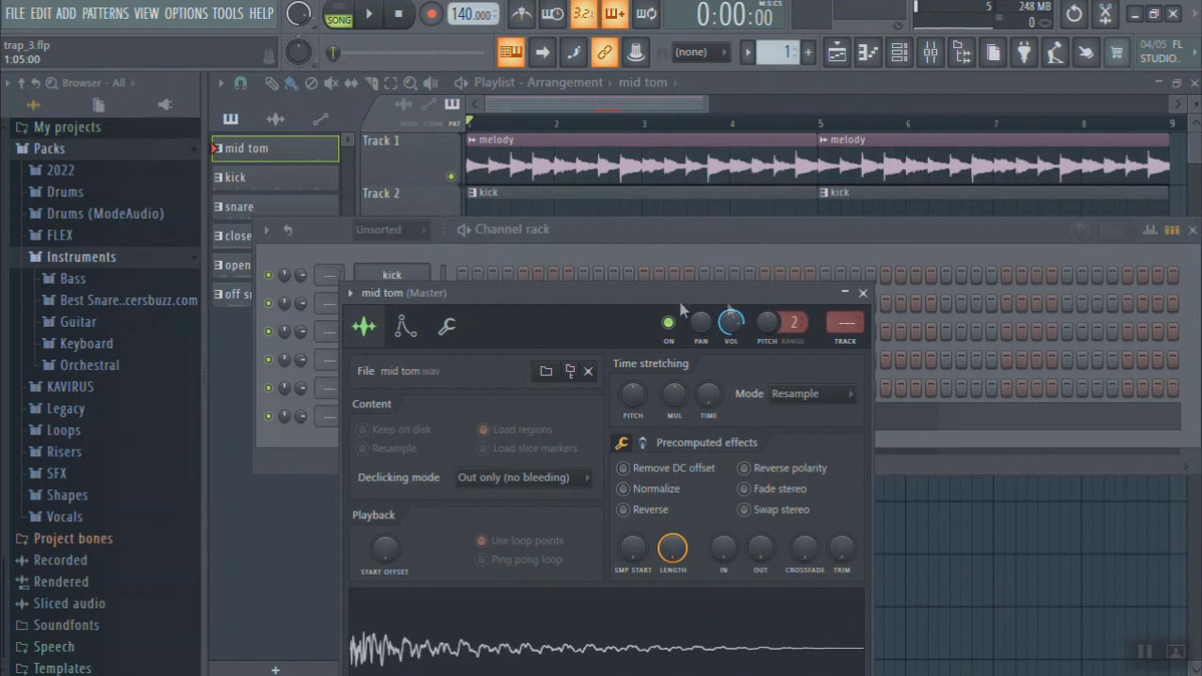
# Place the mid tom pattern twice on Track 7, covering bars 1 to 8, and play the song.
pyautogui.click(525, 474)
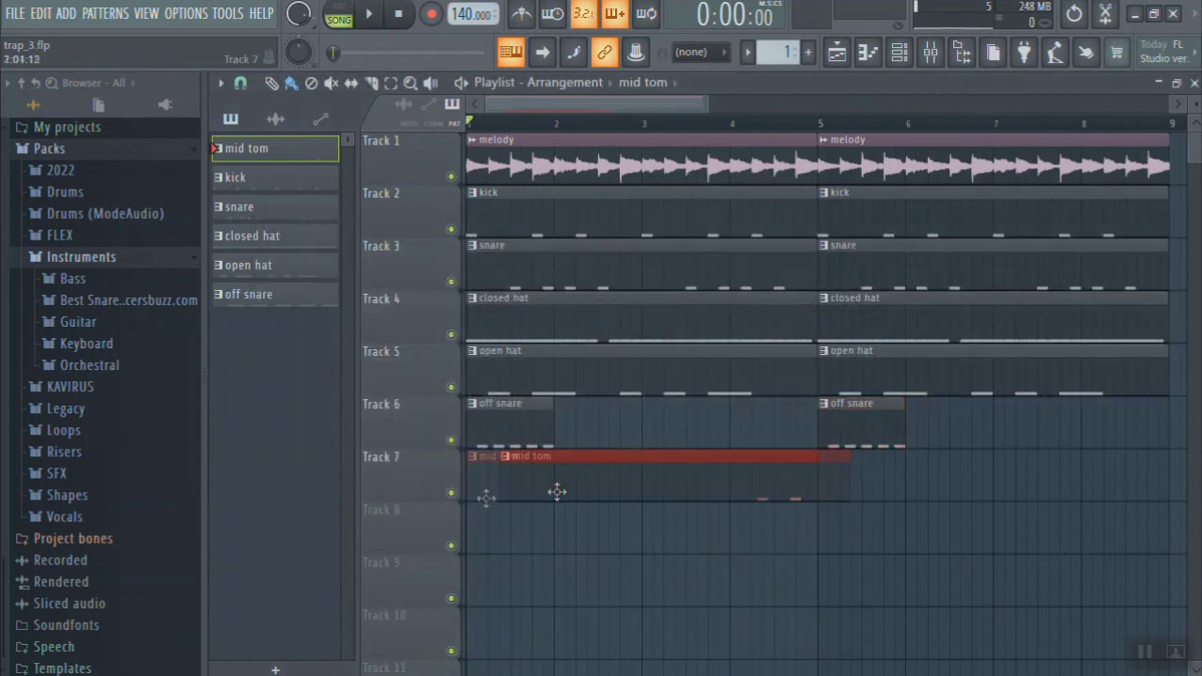
pyautogui.click(837, 493)
pyautogui.keyDown('ctrl'); pyautogui.click(956, 567); pyautogui.keyUp('ctrl')
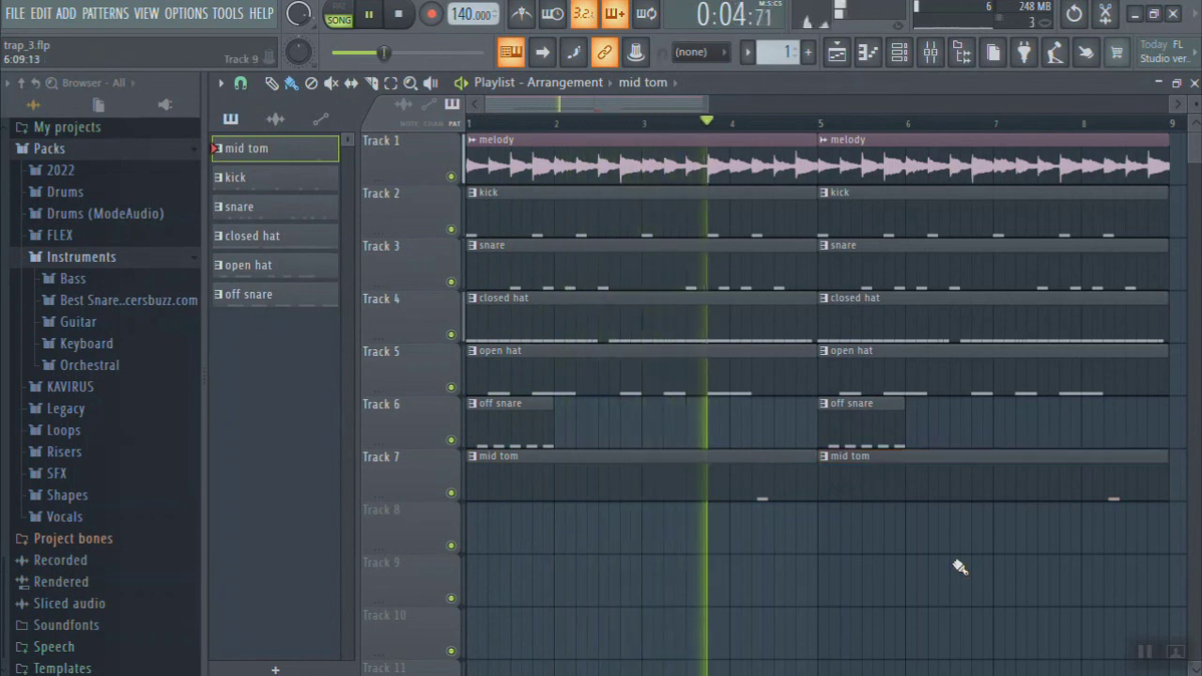